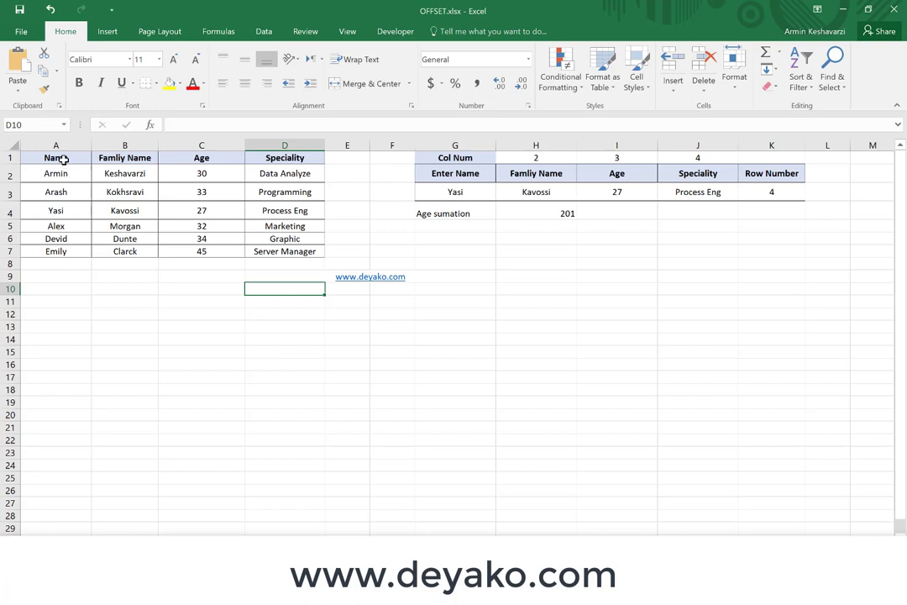
- Examine the source table in A1:D7, including the Family Name column and the data block B4:D7
left_click(64, 159)
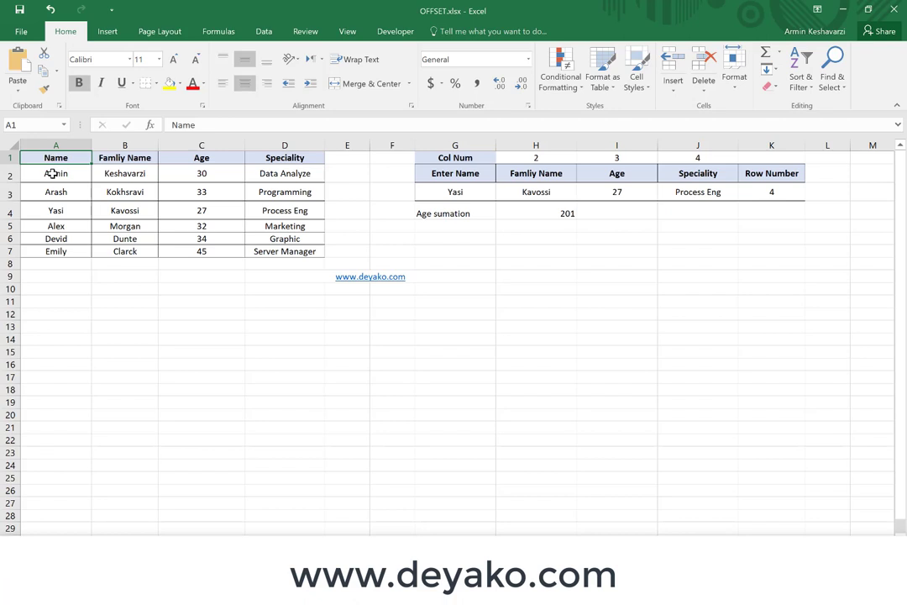
left_click_drag(108, 176, 128, 246)
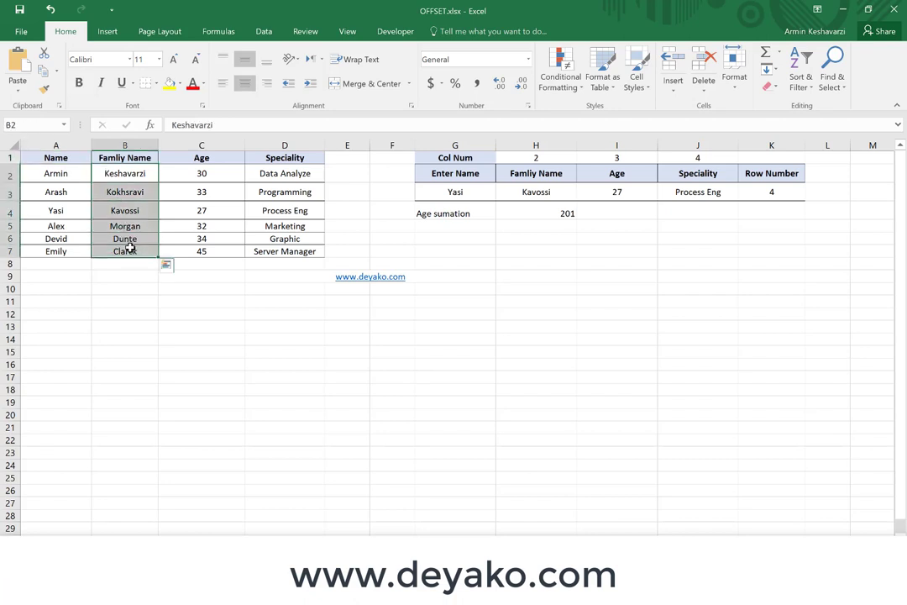
left_click(81, 170)
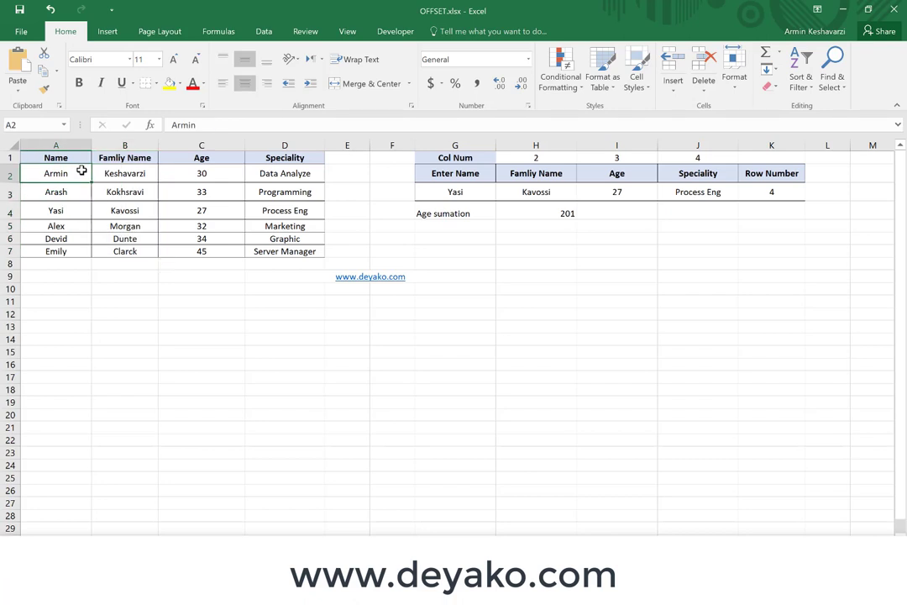
left_click(136, 175)
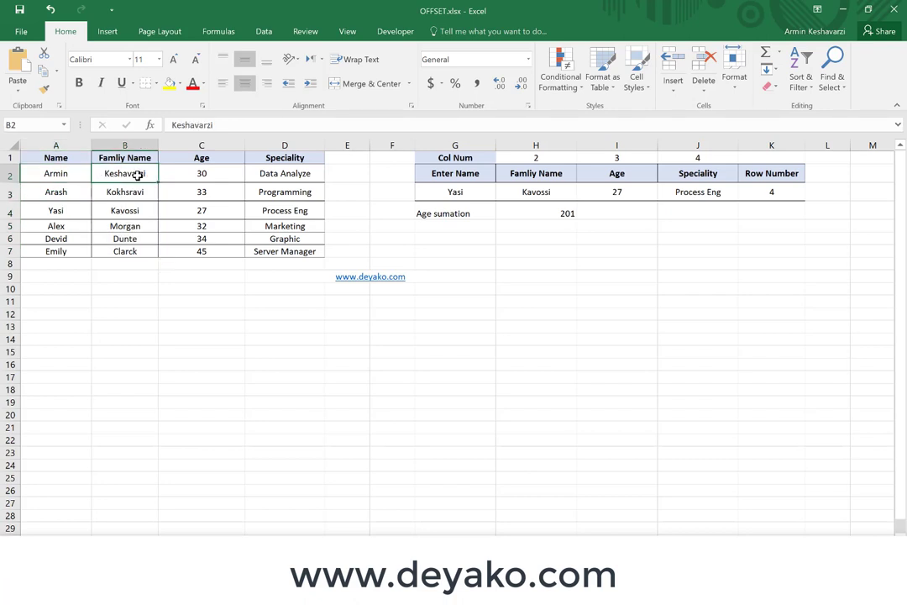
left_click(137, 211)
mouse_move(137, 211)
left_mouse_down()
mouse_move(178, 228)
mouse_move(308, 251)
left_mouse_up()
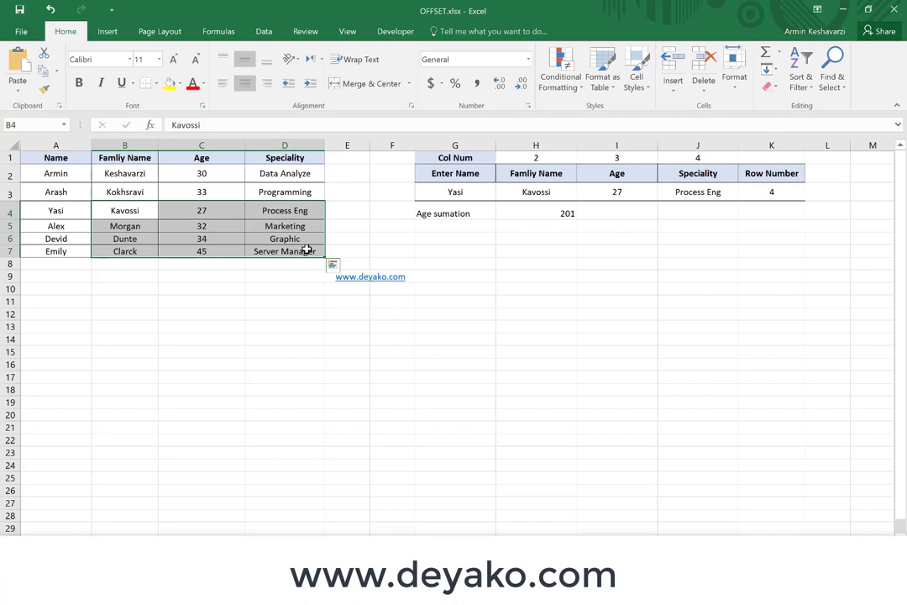
left_click(117, 209)
left_click_drag(117, 209, 122, 247)
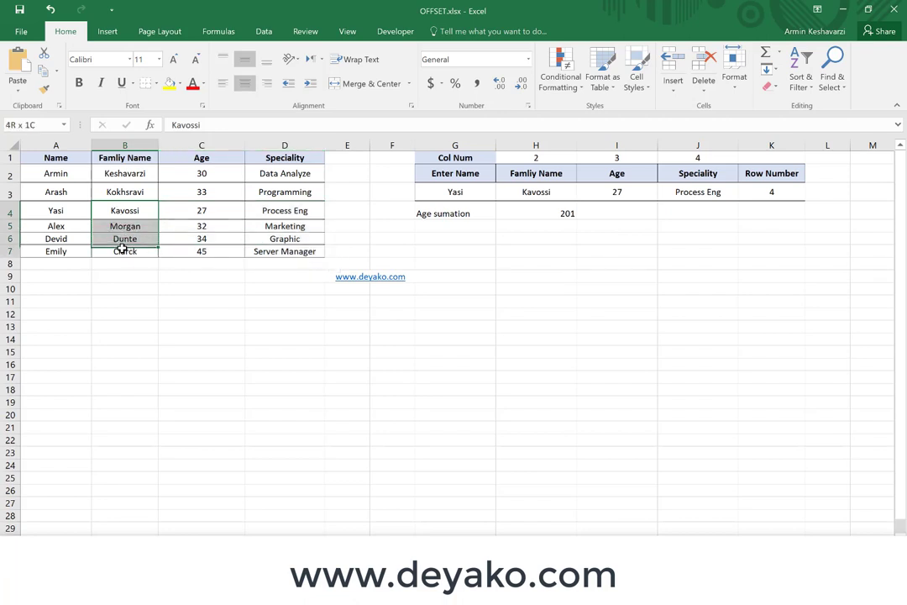
left_click_drag(122, 204, 289, 250)
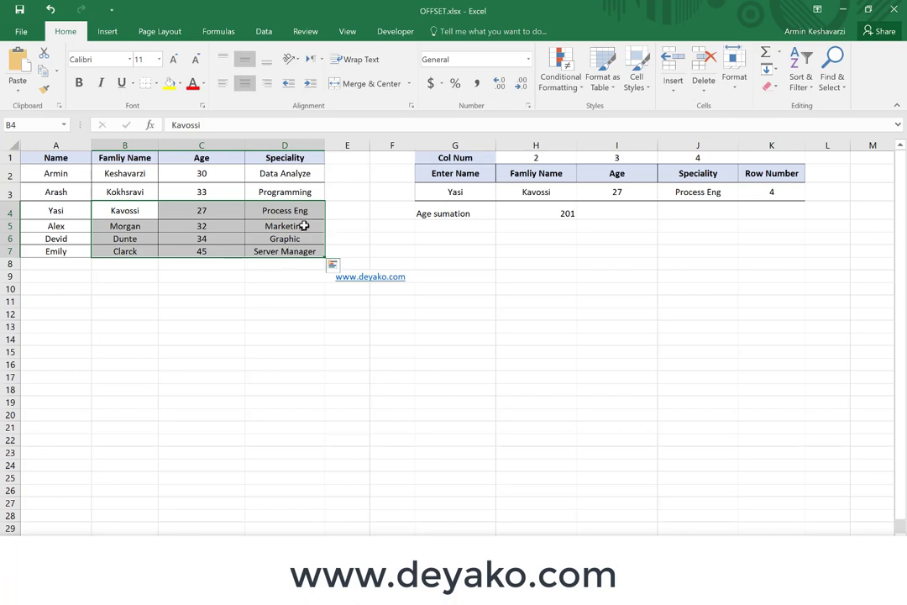
left_click(58, 195)
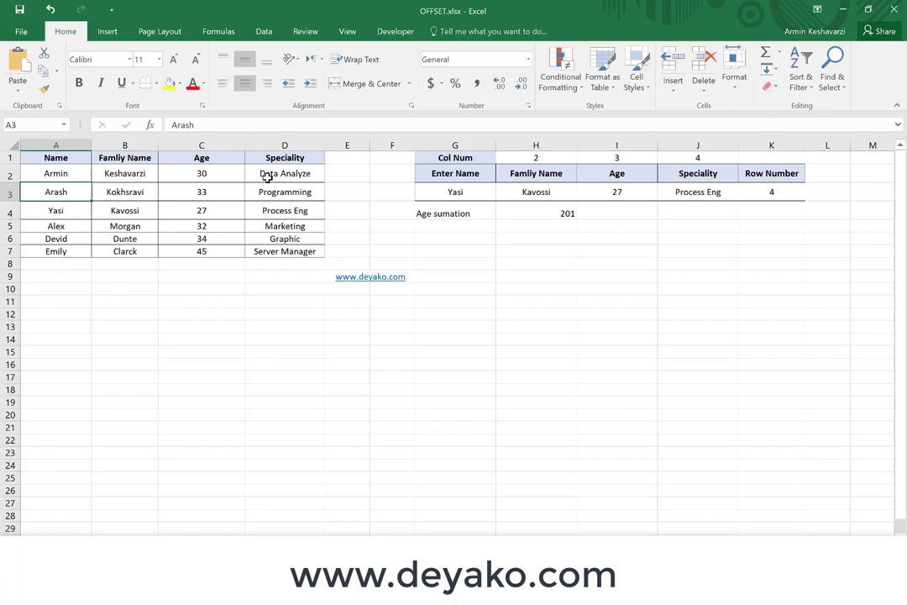
- Examine the lookup name cell G3, the age summation formula in H4 and the Age values in C2:C7
left_click(467, 196)
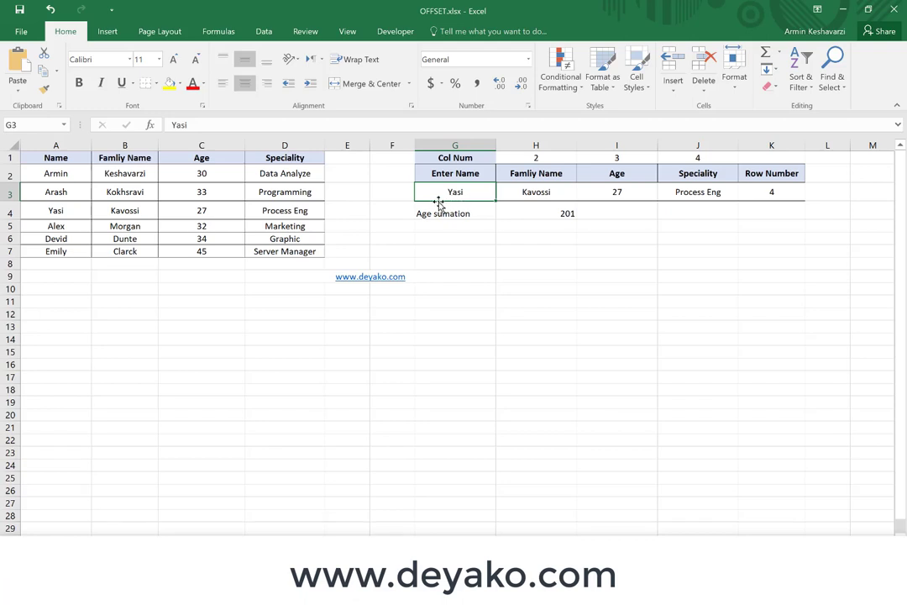
left_click(508, 204)
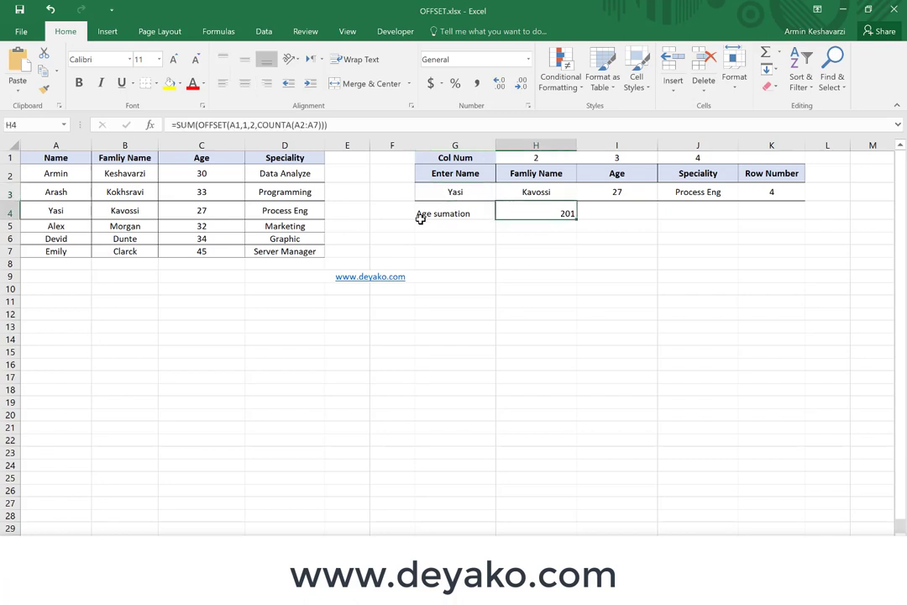
left_click_drag(222, 174, 216, 257)
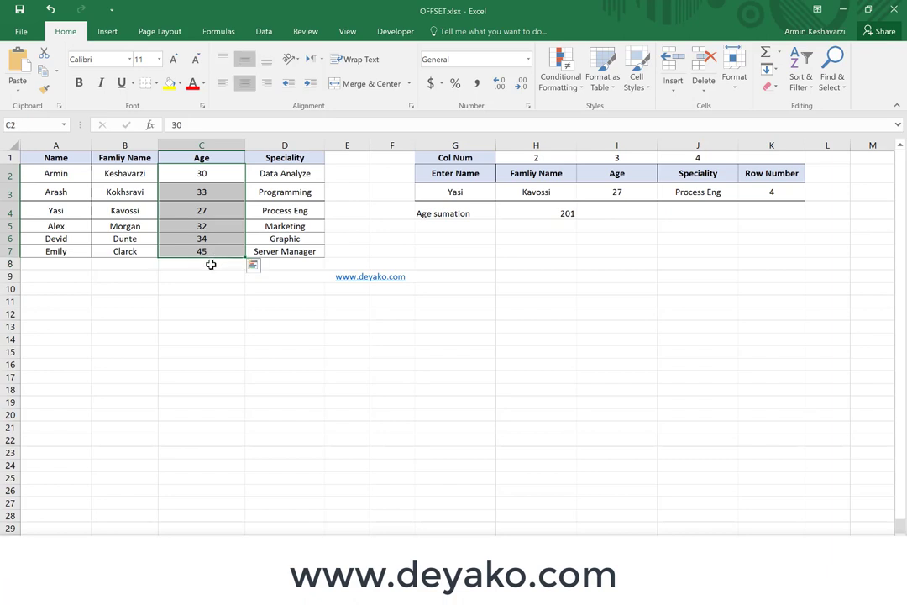
left_click(211, 264)
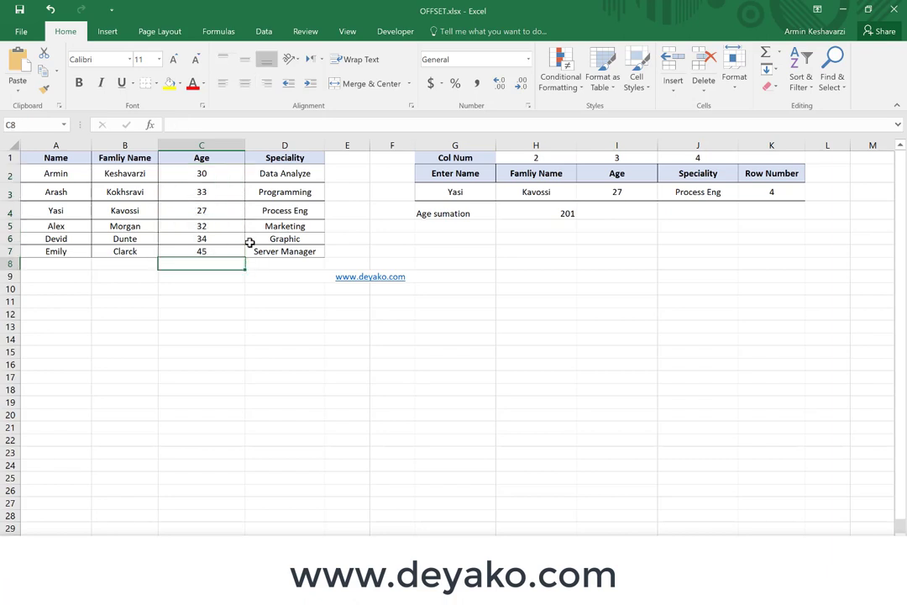
left_click(518, 214)
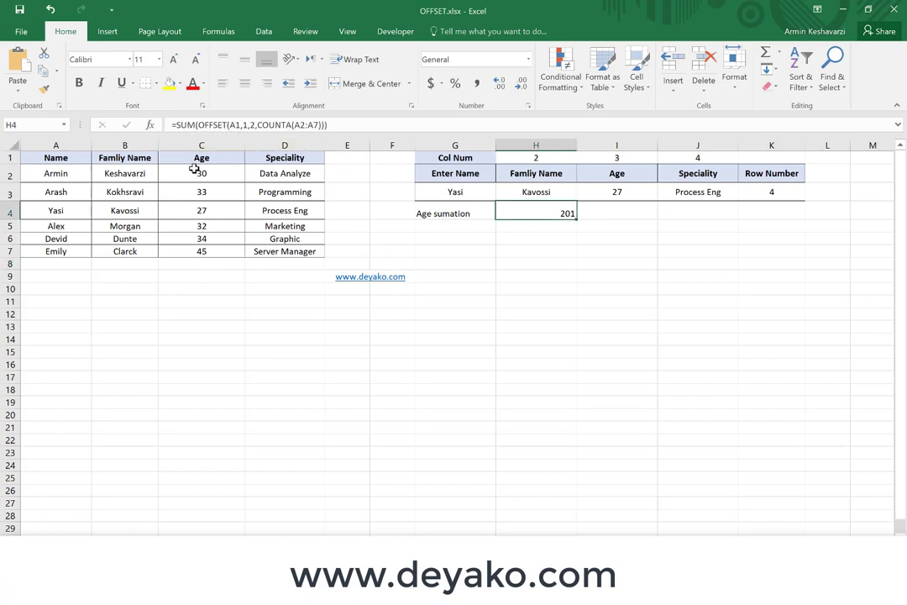
left_click_drag(198, 172, 184, 251)
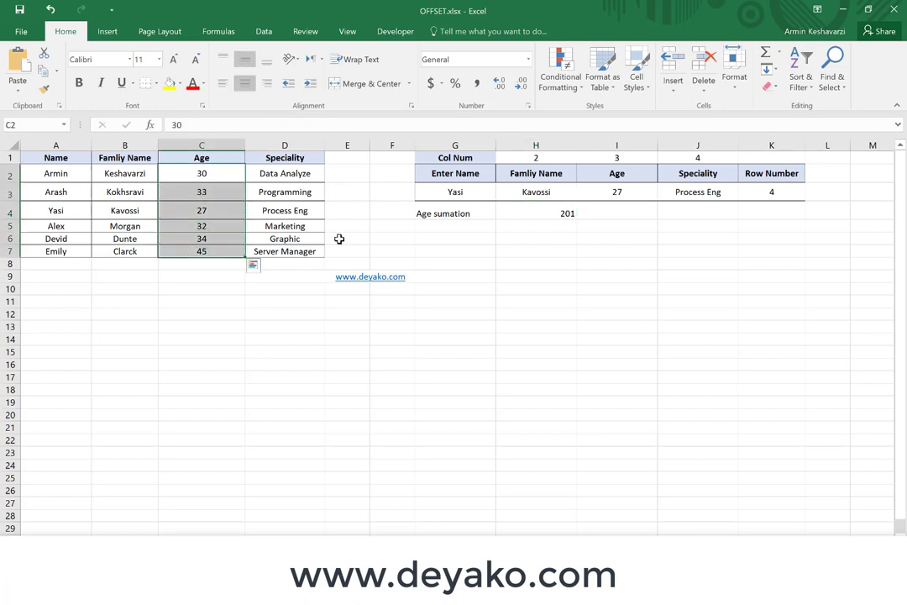
left_click(520, 206)
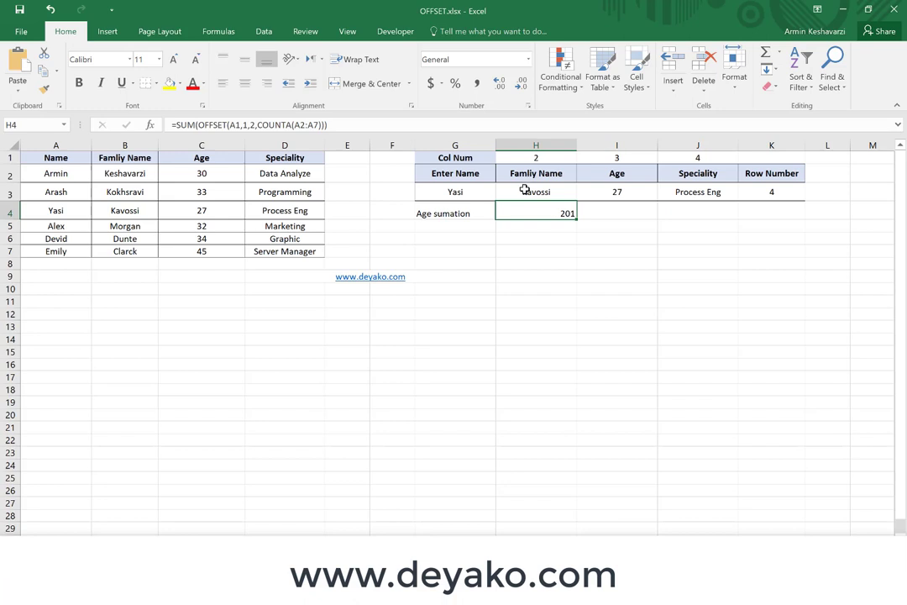
- Examine the OFFSET formula in H3 and the MATCH formulas in H1 and K3, along with their lookup cells
left_click(525, 189)
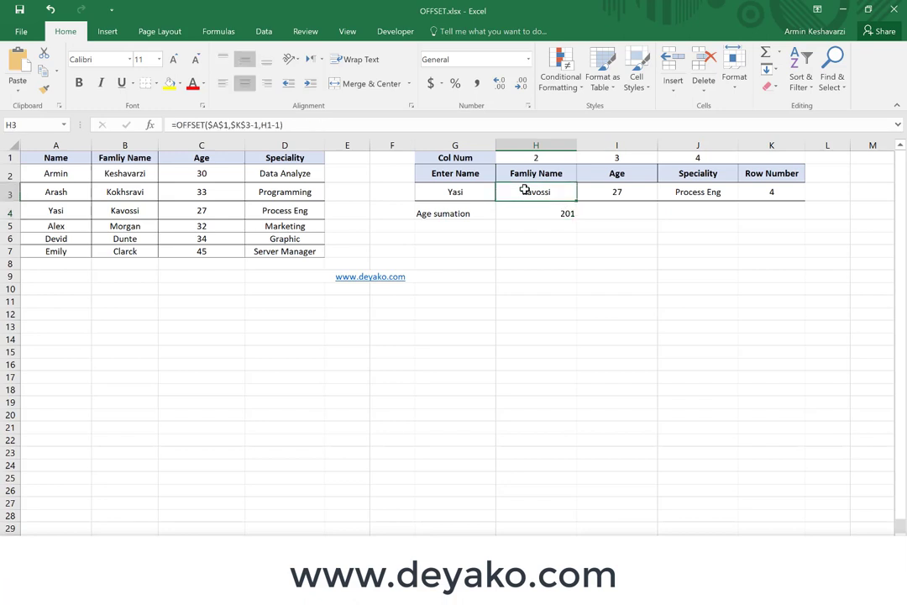
left_click(528, 157)
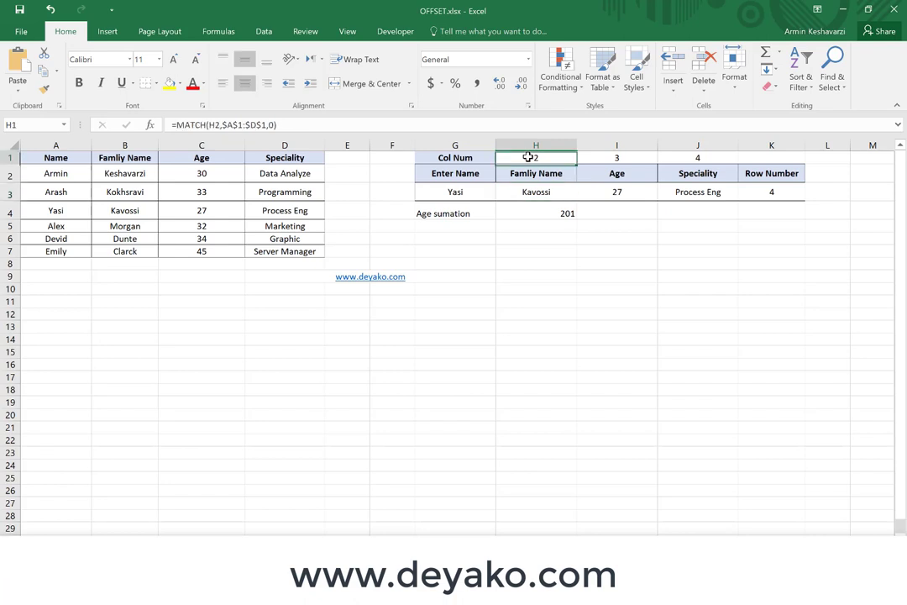
left_click(774, 192)
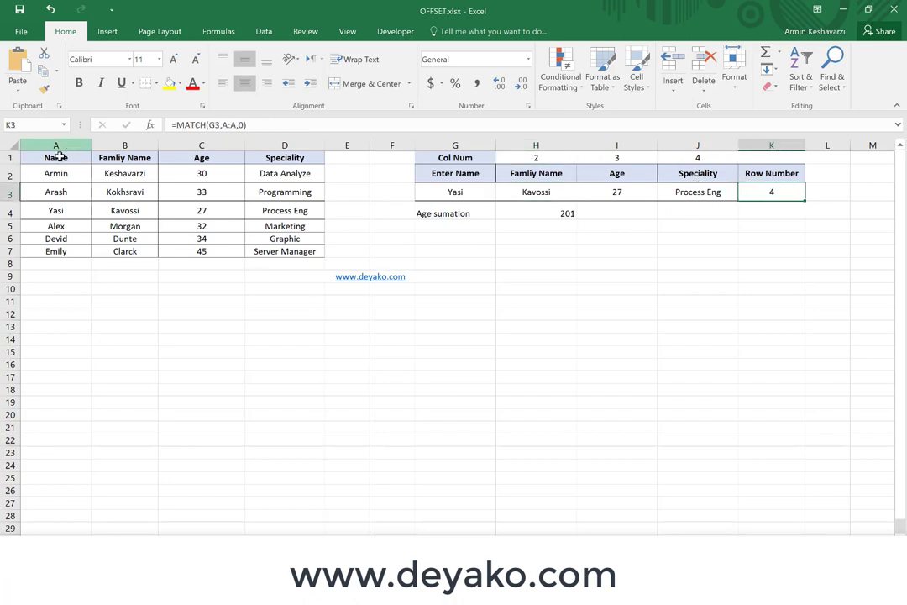
left_click(523, 158)
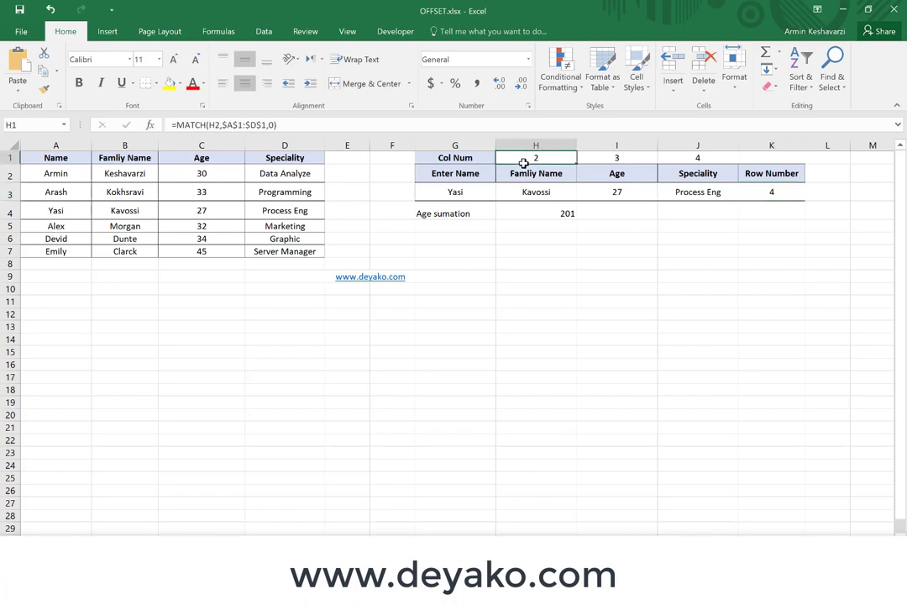
left_click(523, 170)
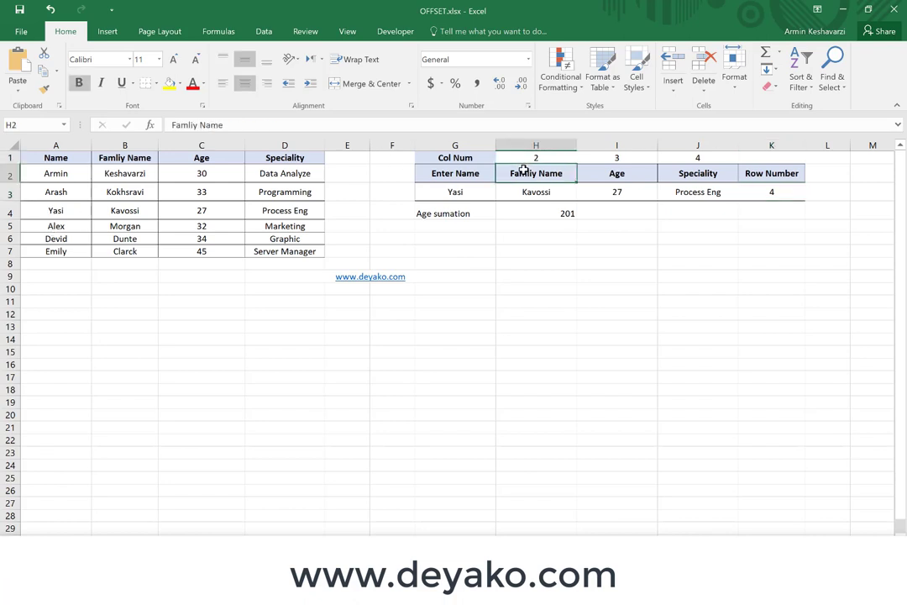
left_click(760, 192)
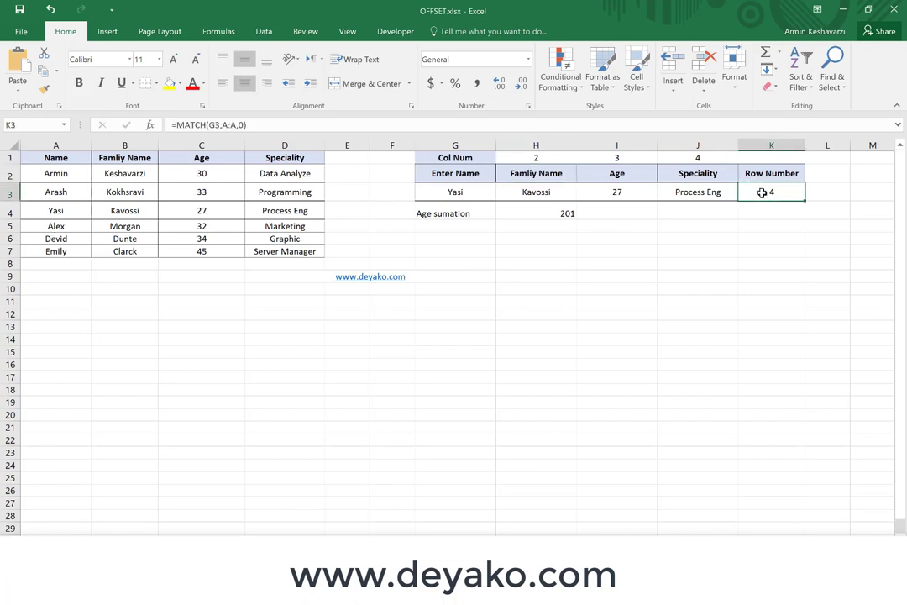
left_click(450, 191)
left_click(37, 212)
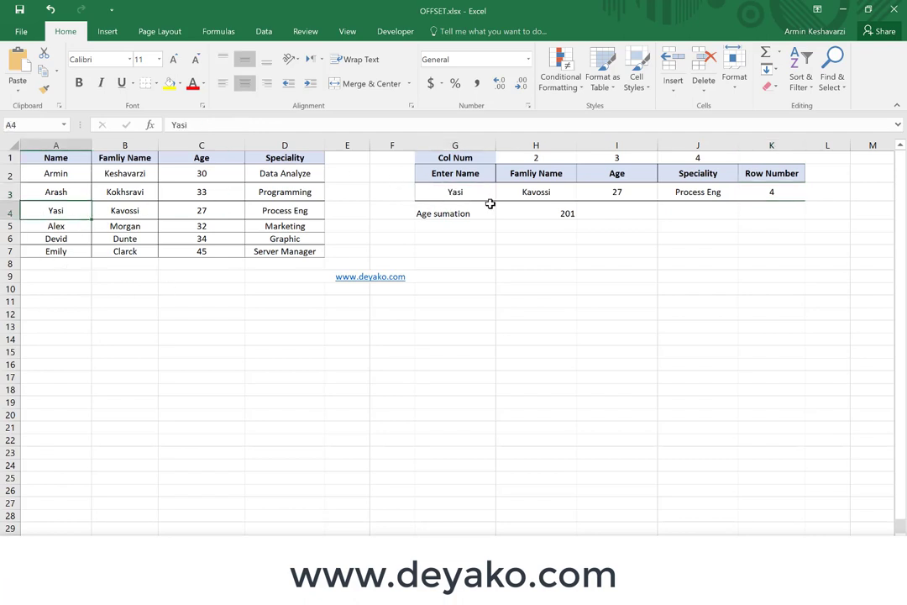
left_click(523, 192)
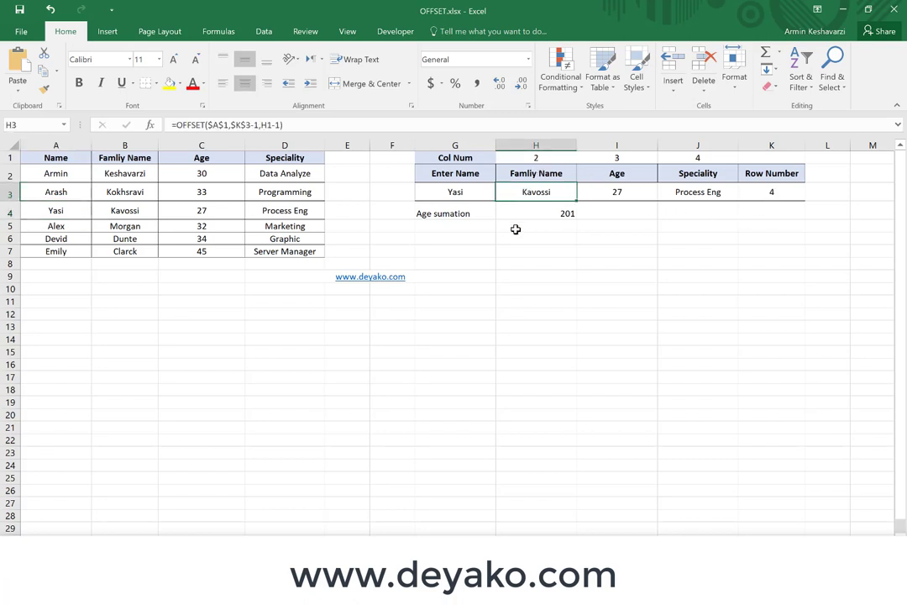
- Replace the lookup name in G3 with the first name from cell A3 and check the Row Number formula
left_click(430, 192)
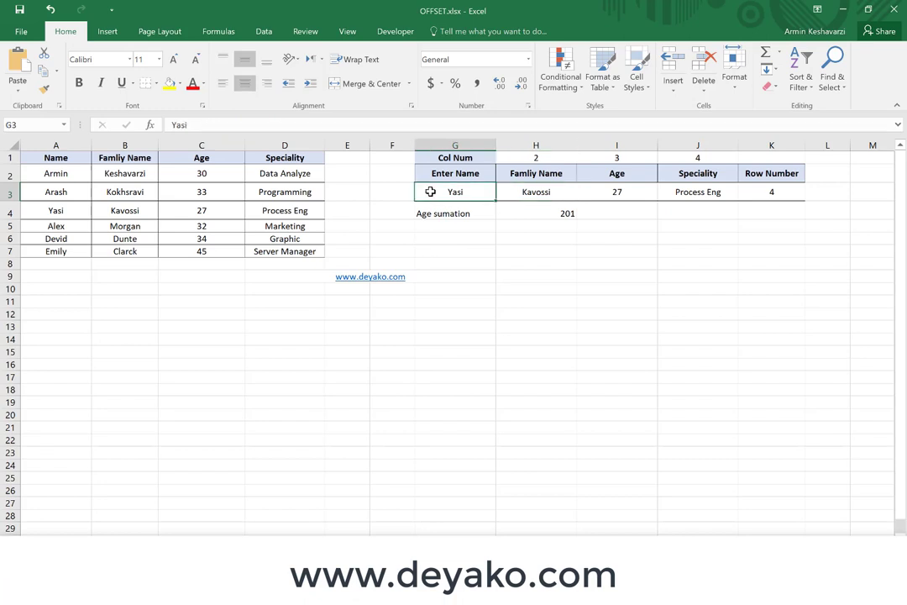
type("Arash")
key("Return")
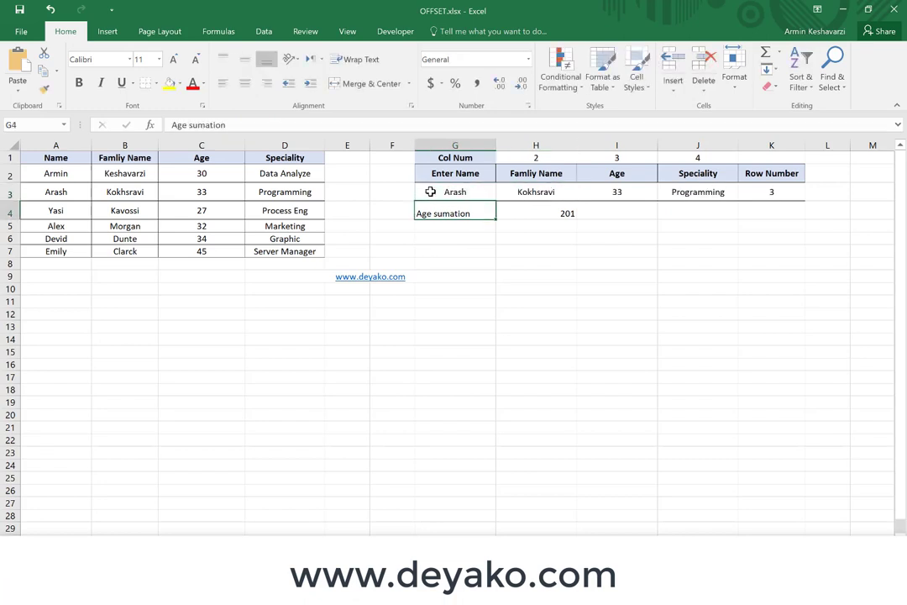
left_click(756, 188)
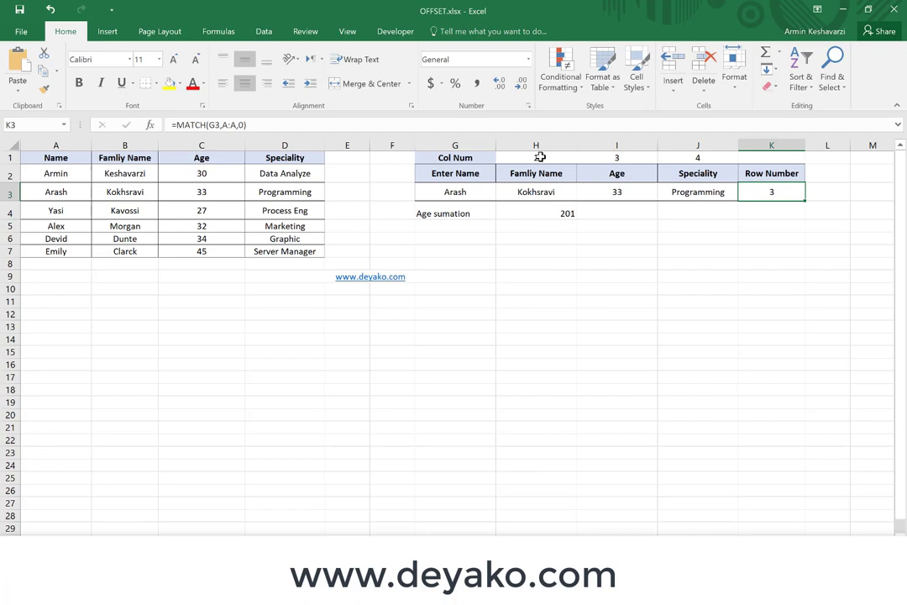
- Start a new OFFSET formula in the Family Name result cell H3 and open its function arguments
left_click(527, 192)
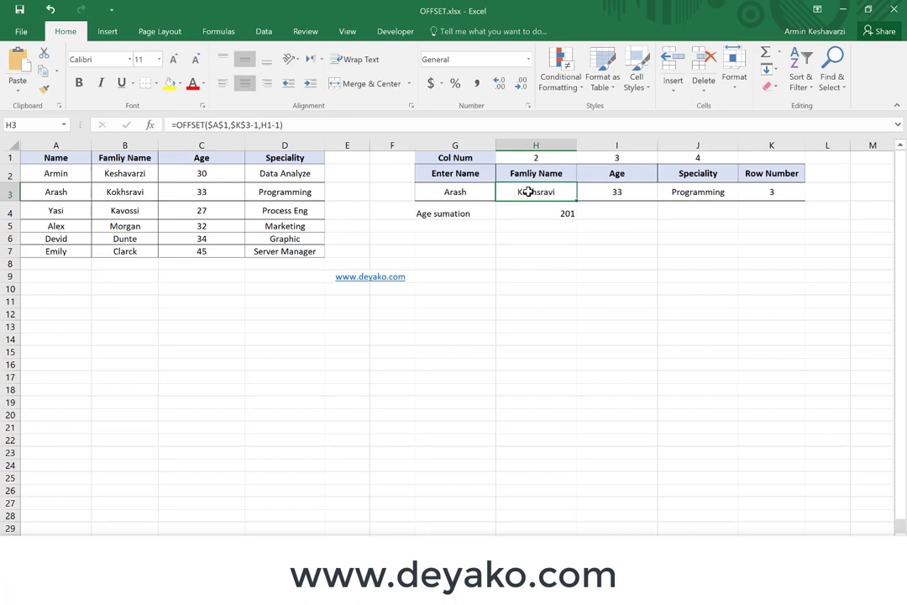
type("=of")
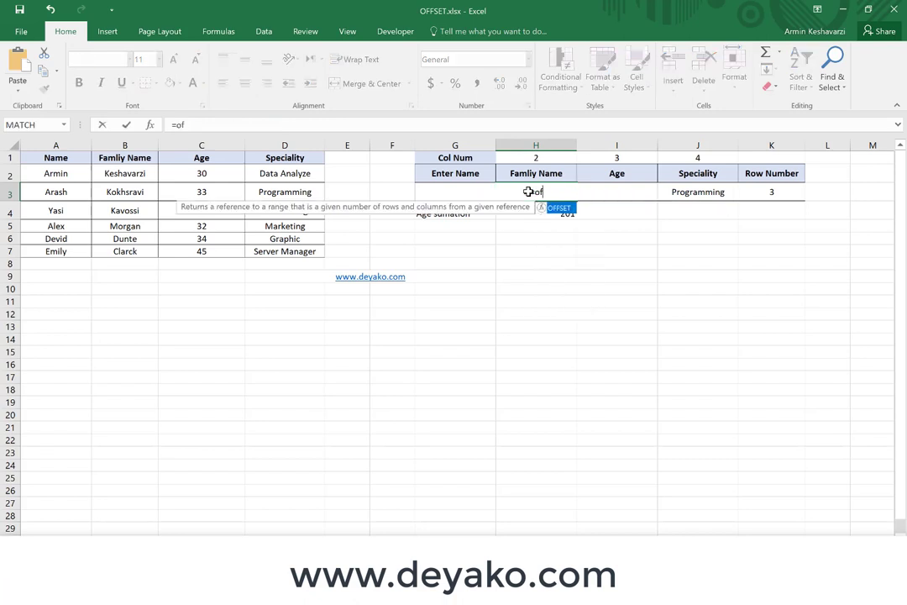
key("Tab")
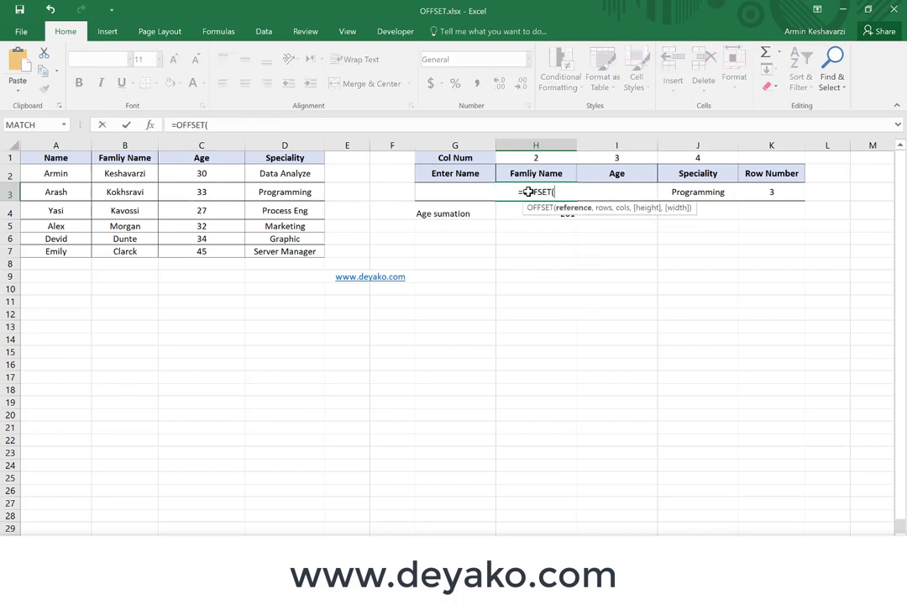
left_click(152, 125)
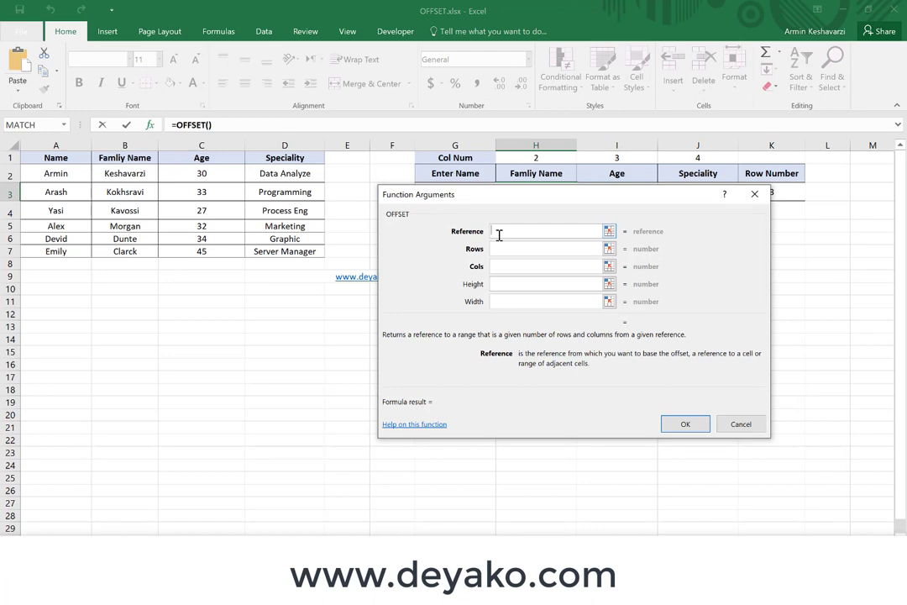
- Set the OFFSET Reference argument to header cell A1 and move the arguments dialog clear of cell H3
left_click(37, 158)
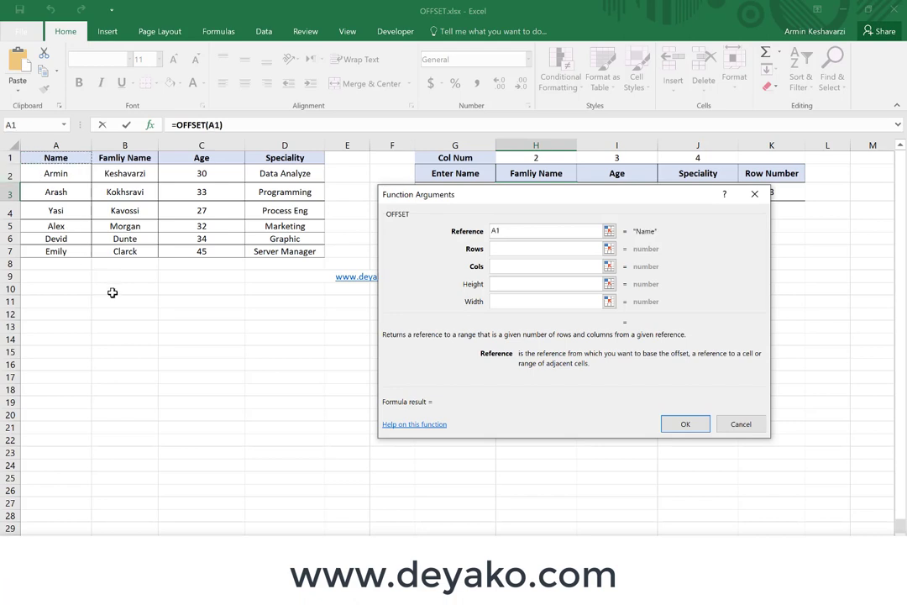
left_click(79, 195)
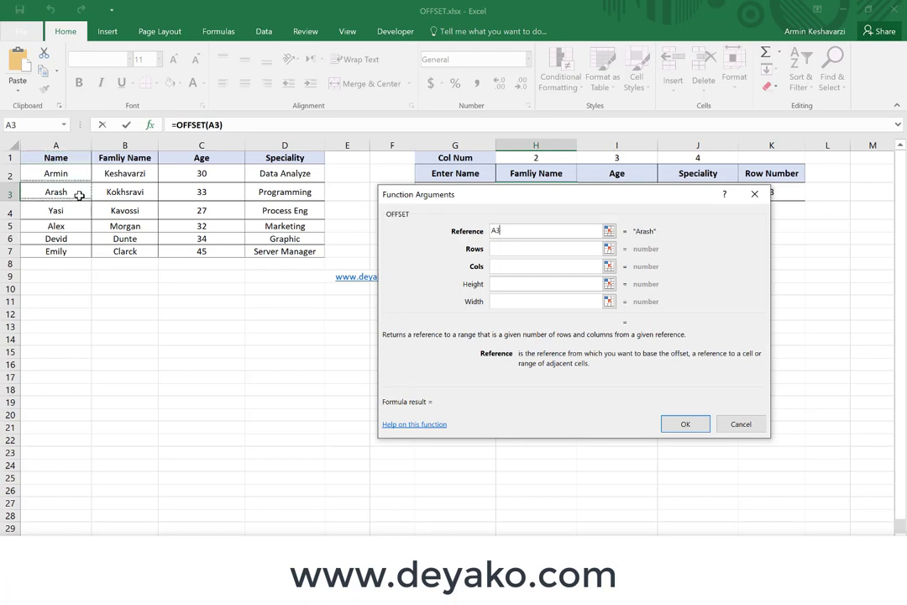
mouse_move(79, 195)
left_mouse_down()
mouse_move(229, 238)
mouse_move(265, 237)
mouse_move(74, 194)
left_mouse_up()
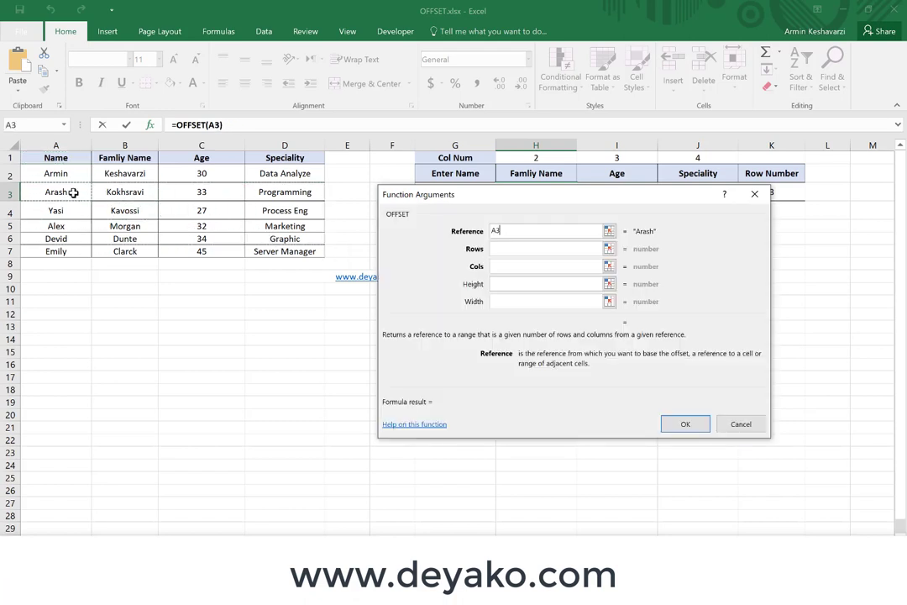
left_click(52, 158)
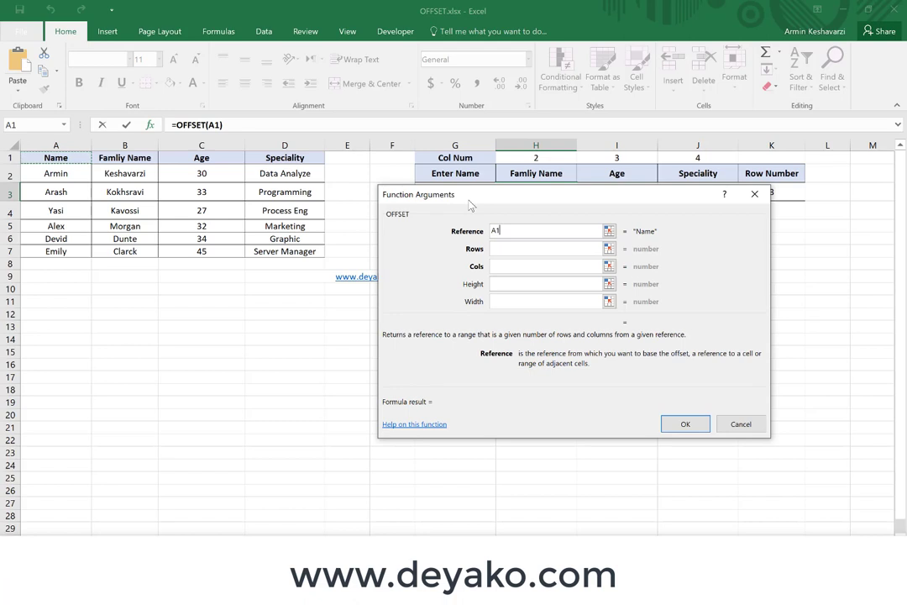
left_click_drag(470, 205, 497, 228)
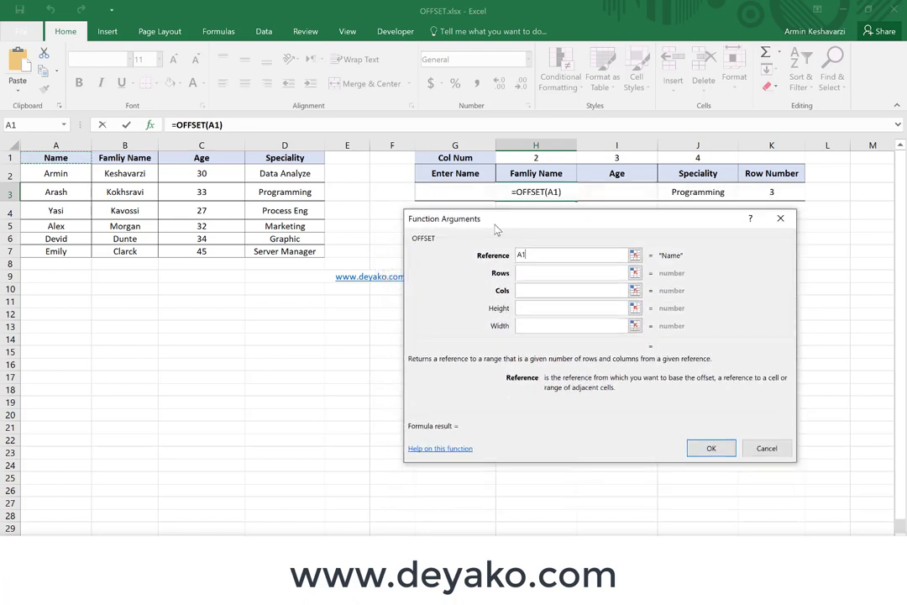
- Set the OFFSET Rows argument to K3-1 and the Cols argument to H1-1
left_click(549, 275)
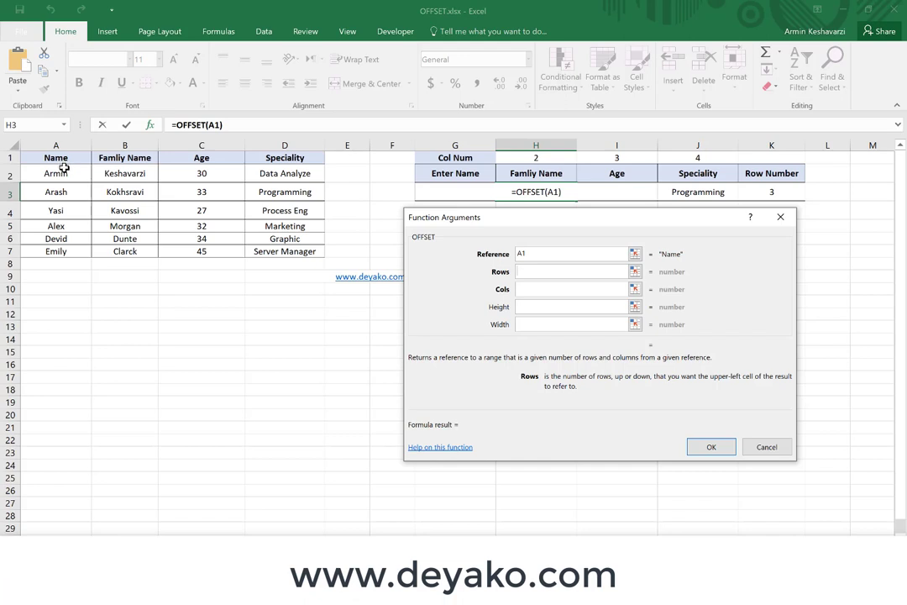
left_click(782, 193)
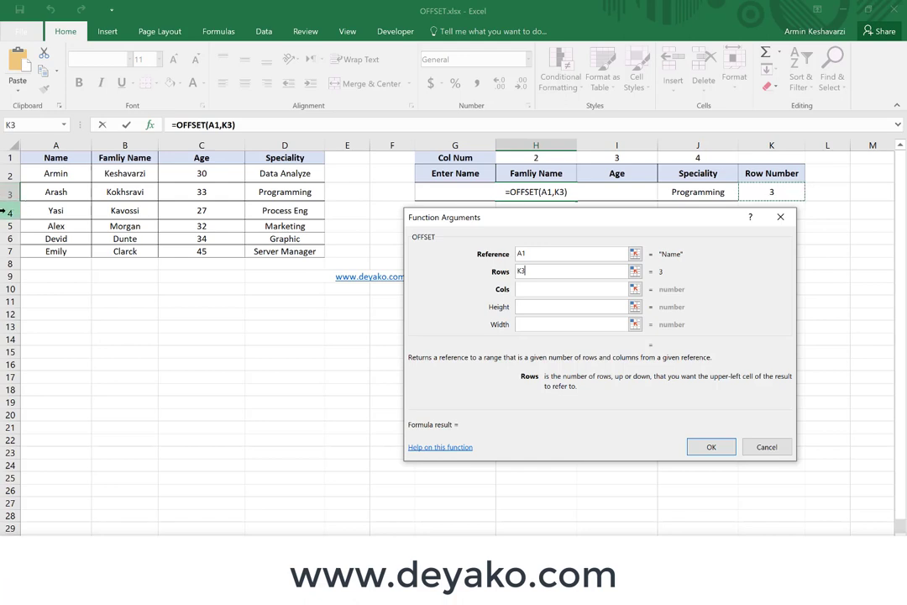
type("-1")
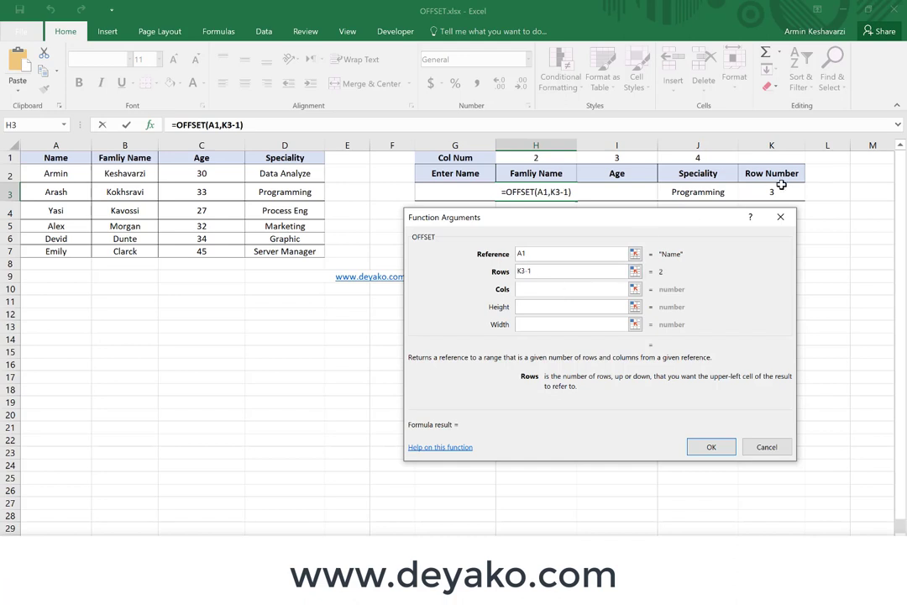
left_click(531, 292)
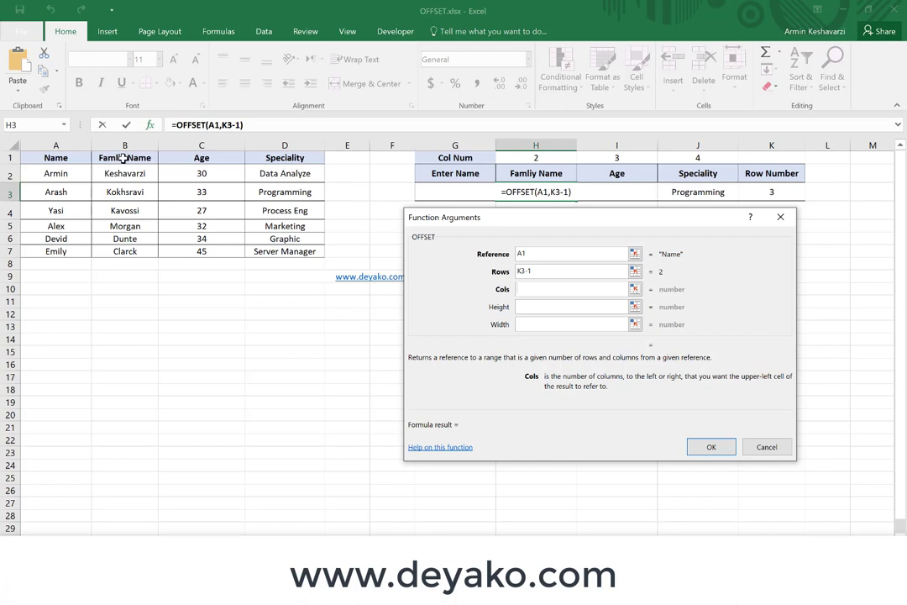
left_click(541, 160)
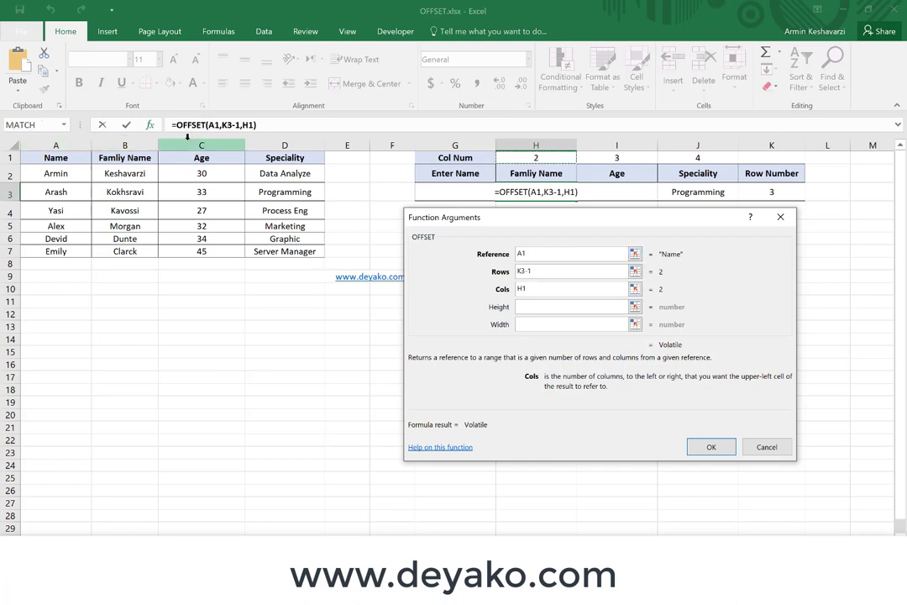
type("-1")
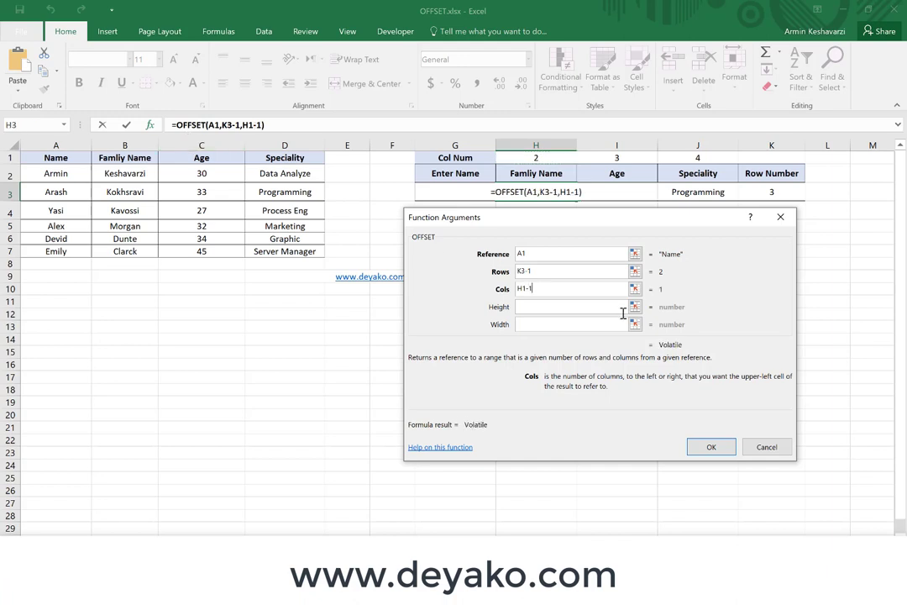
- Leave the optional Height and Width arguments empty and accept the OFFSET formula in H3
left_click(542, 308)
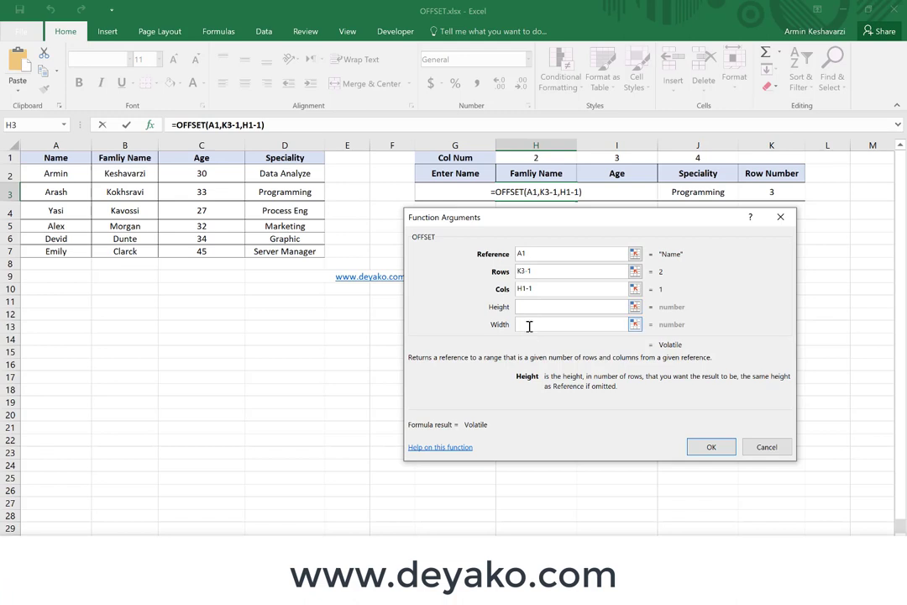
left_click(529, 326)
left_click(579, 289)
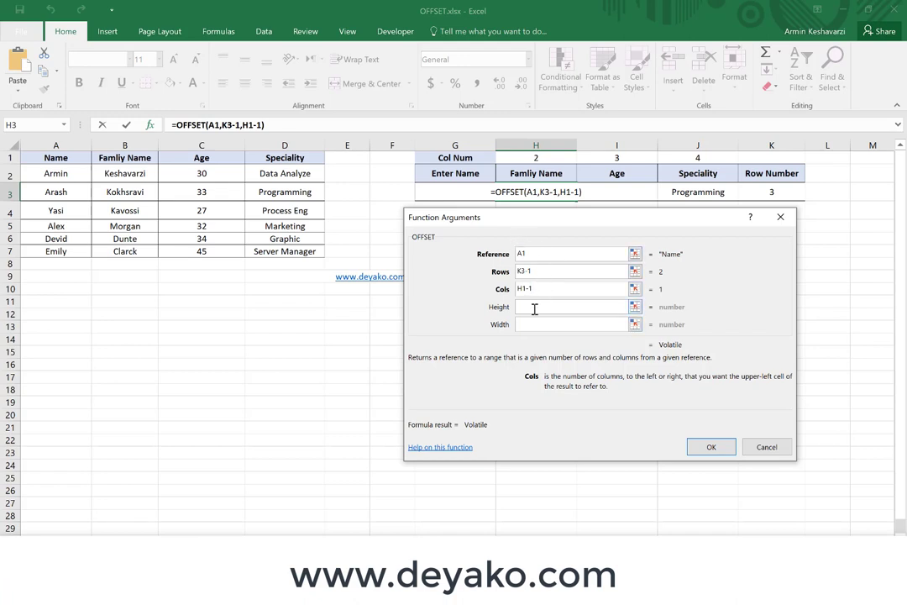
left_click(690, 446)
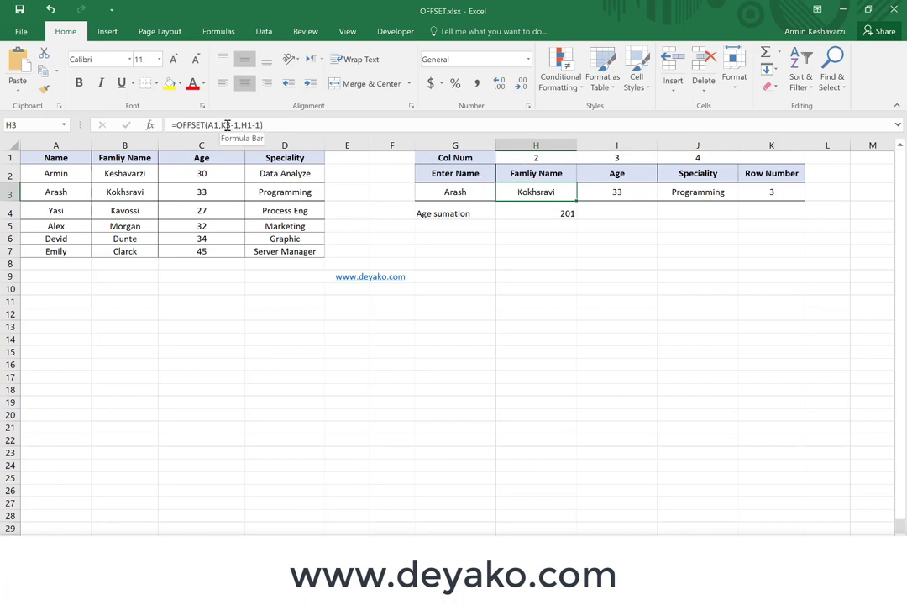
- Check the column number cell H1 and the references used by the OFFSET formula in H3
left_click(519, 156)
left_click(519, 191)
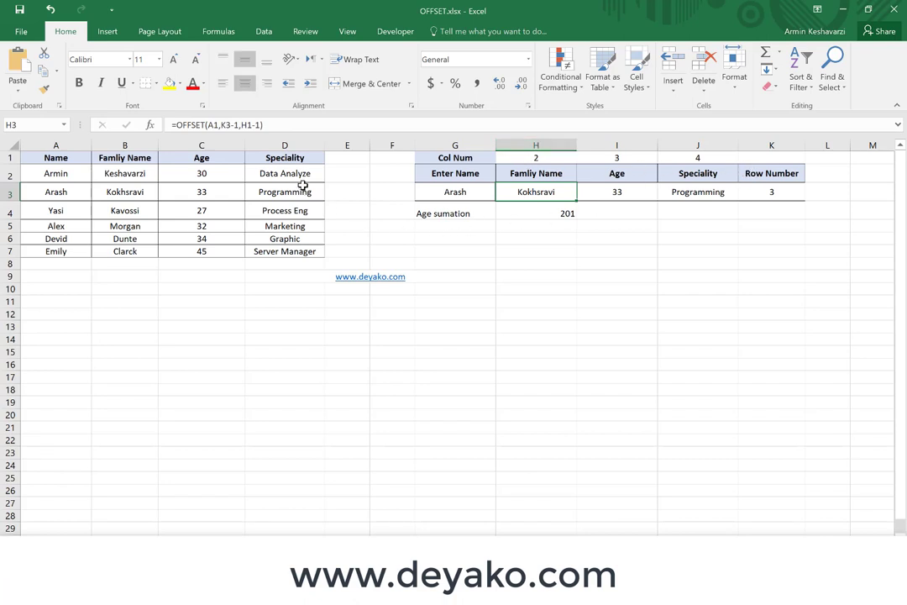
left_click(213, 124)
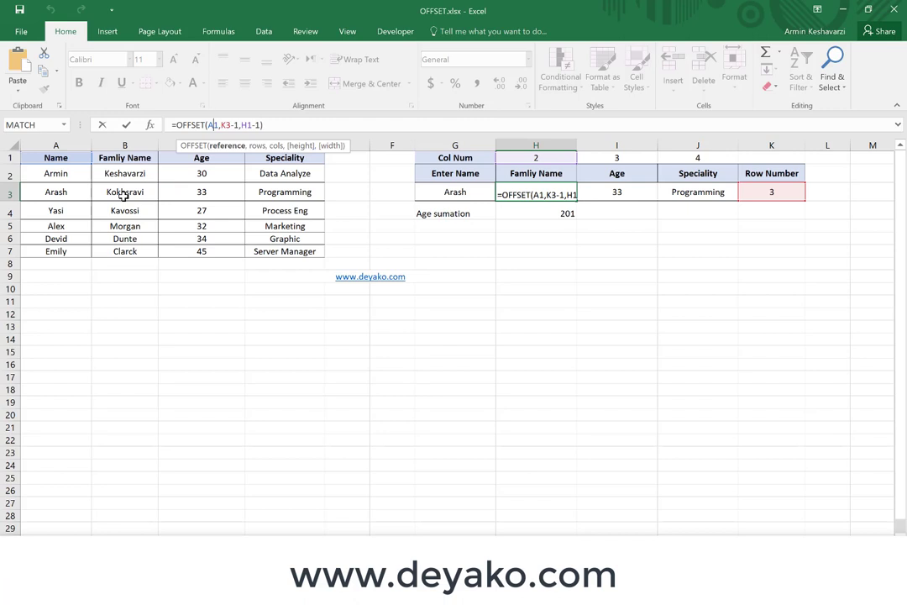
key("Return")
left_click(552, 195)
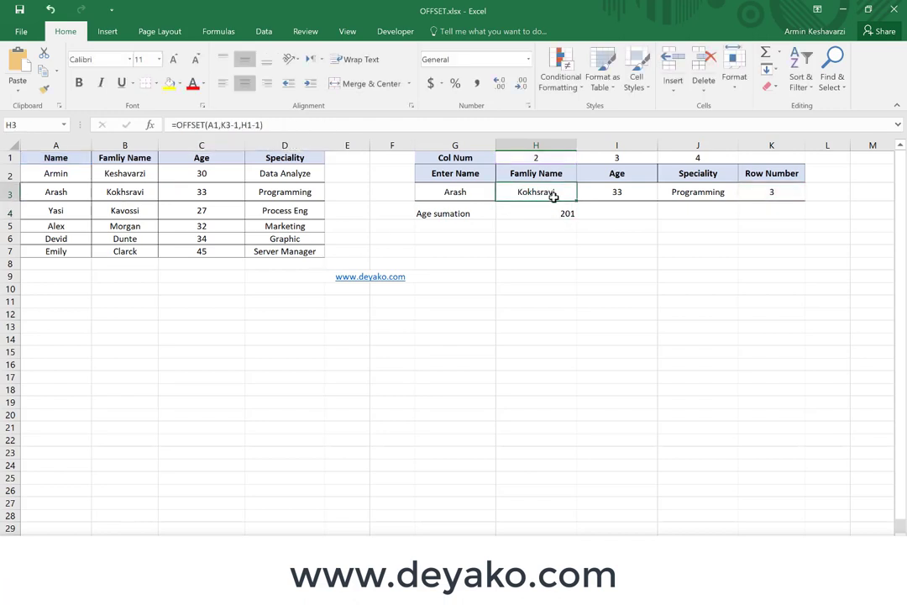
- Make the A1 and K3 references absolute in the H3 formula, giving =OFFSET($A$1,$K$3-1,H1-1)
left_click(215, 127)
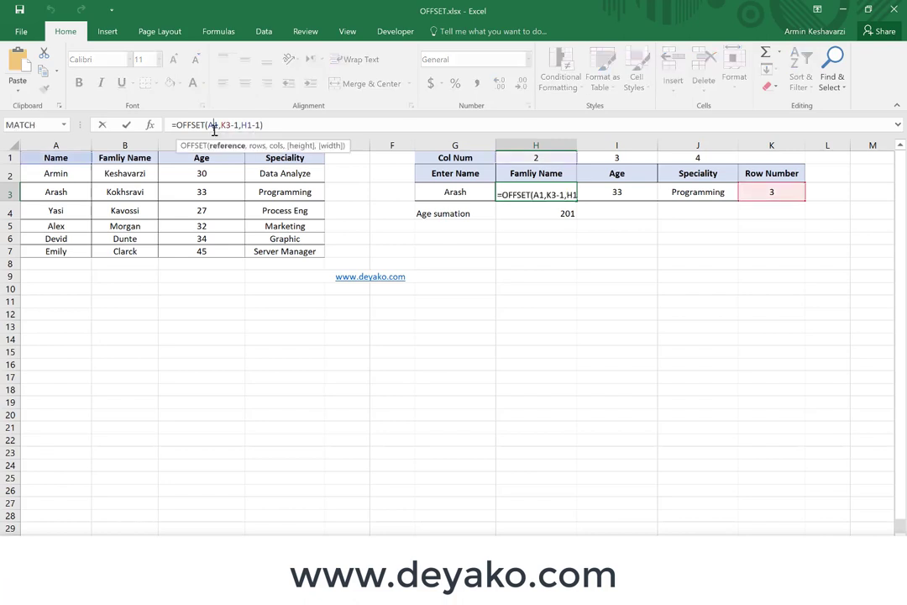
key("F4")
left_click(234, 125)
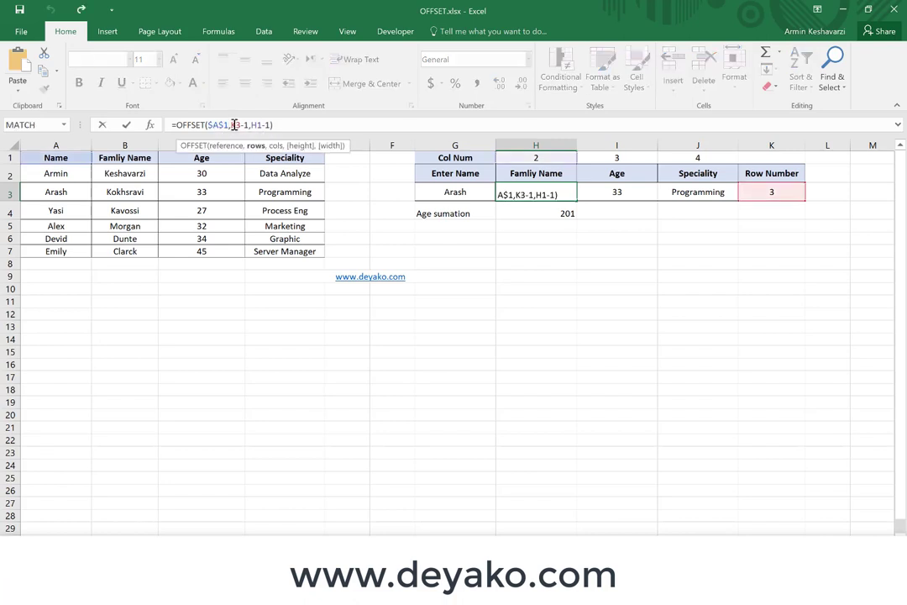
key("F4")
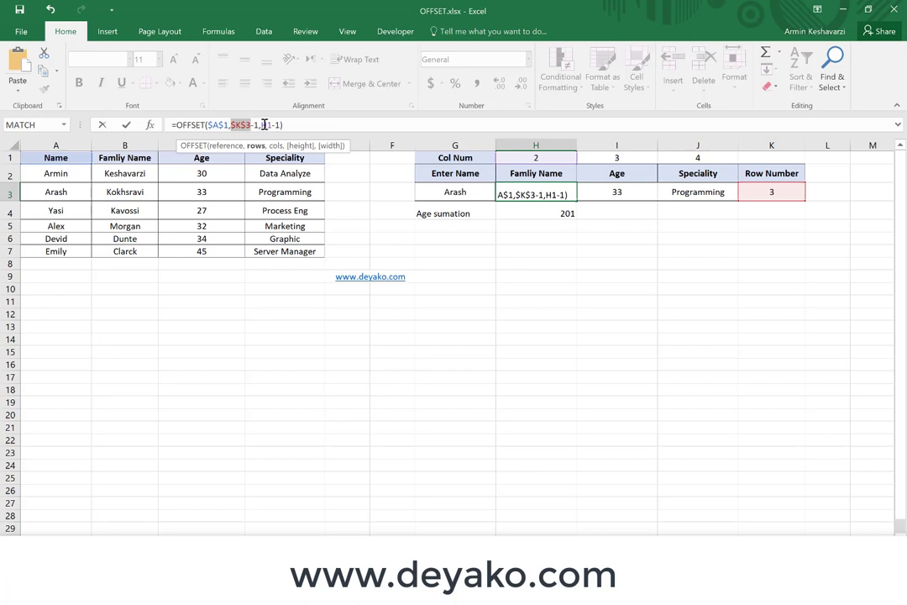
key("Return")
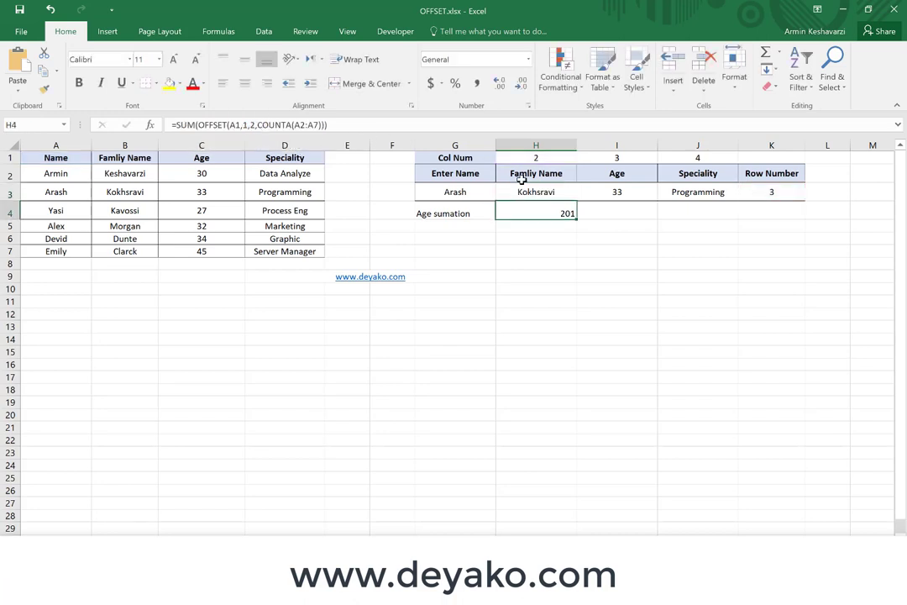
- Fill the H3 formula across to the Age and Speciality cells I3 and J3 and check the copied formulas
left_click(553, 197)
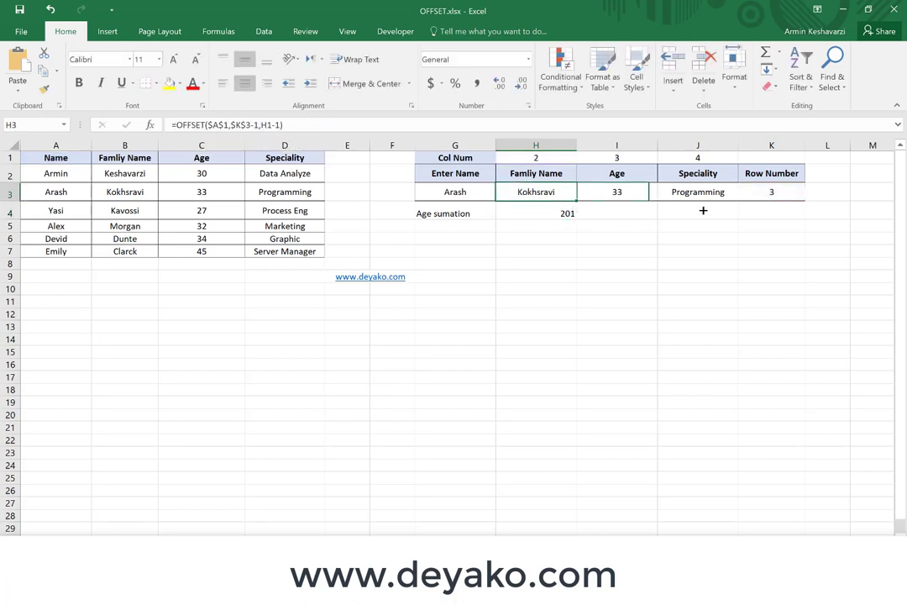
left_click_drag(725, 210, 720, 205)
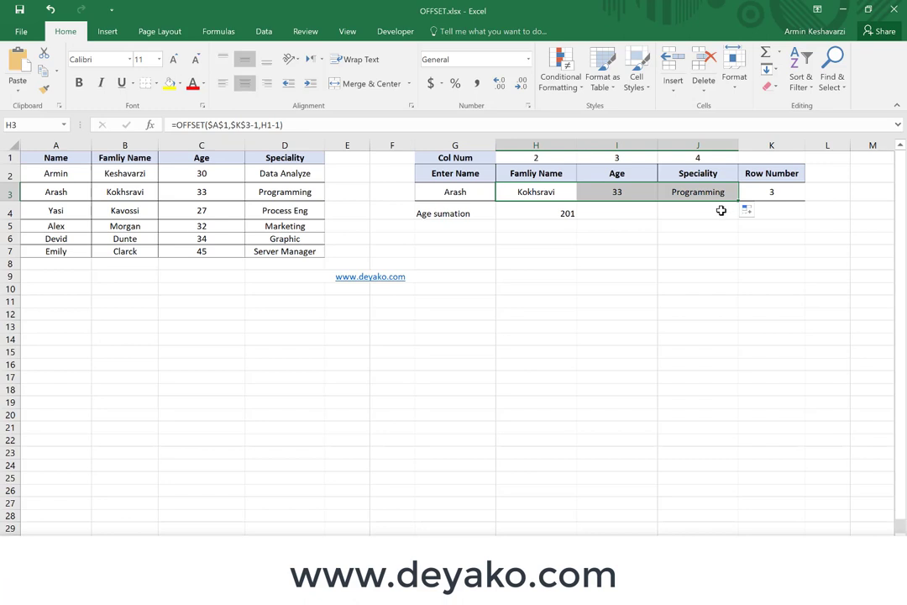
left_click(618, 192)
left_click(670, 191)
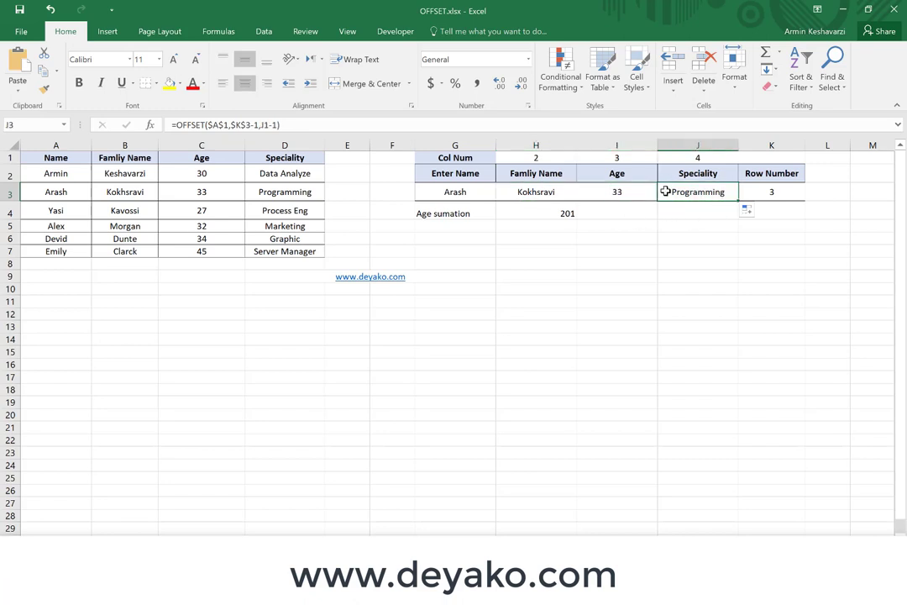
- Check the age sum formula in H4 and add the label Average in G5
left_click(549, 209)
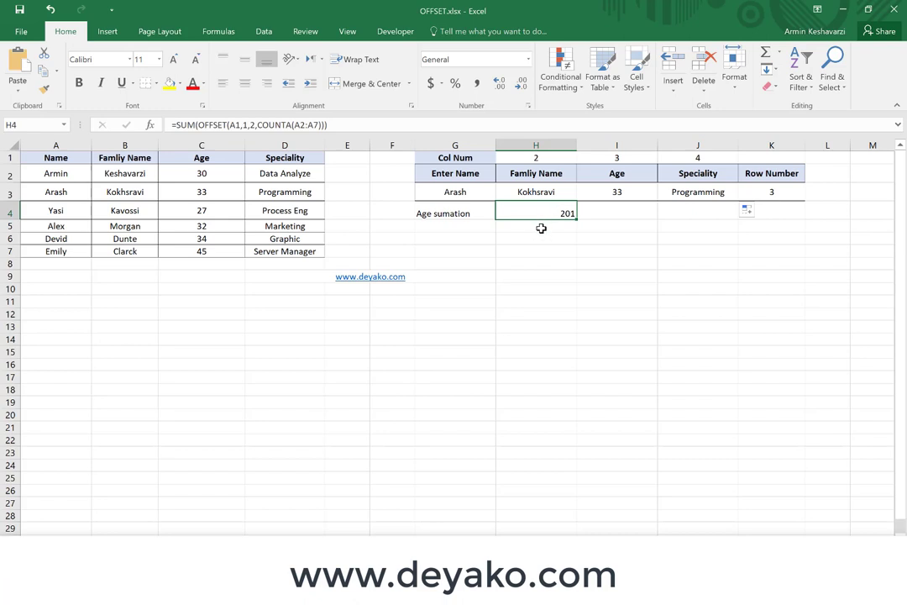
left_click(464, 226)
type("Average")
- Start an AVERAGE formula in cell H5
left_click(515, 225)
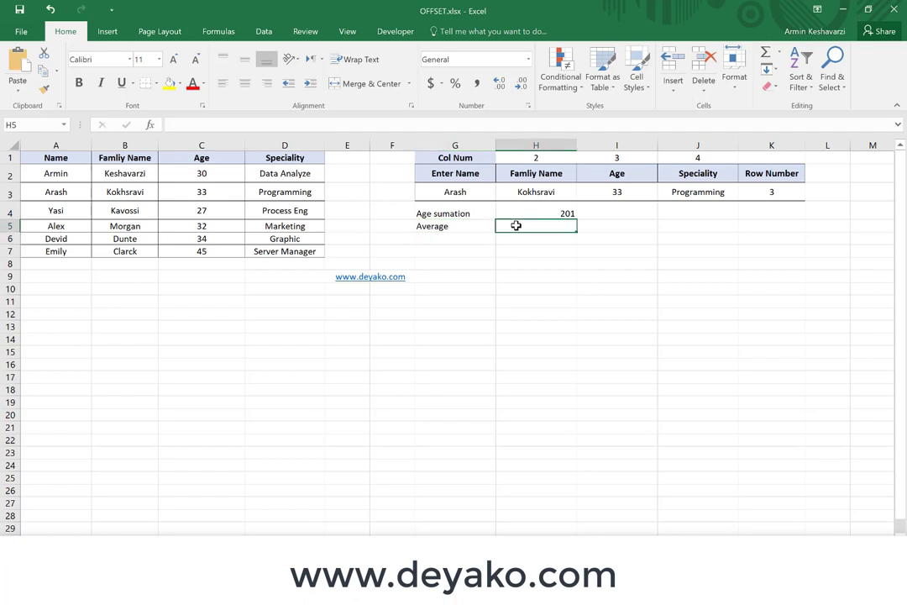
type("=ave")
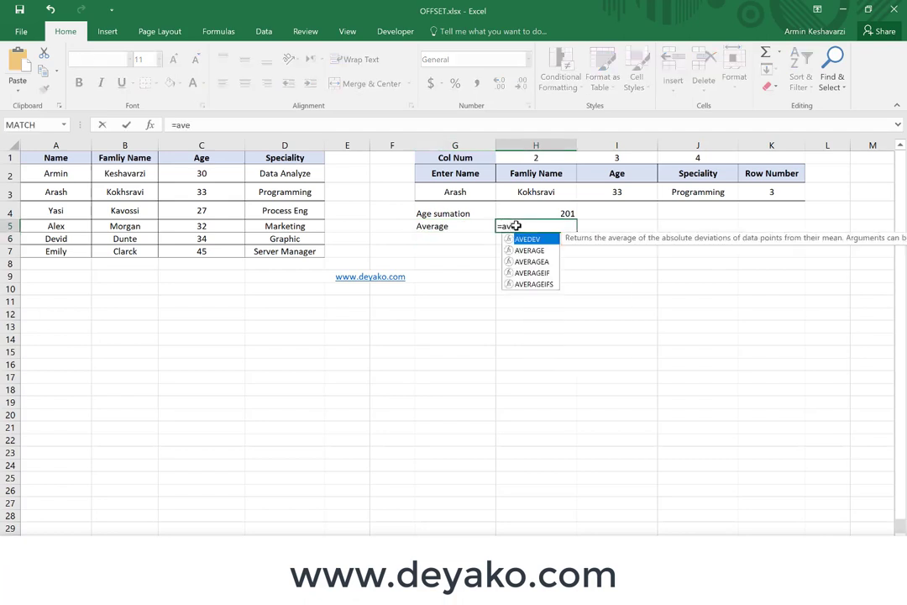
key("Down")
key("Tab")
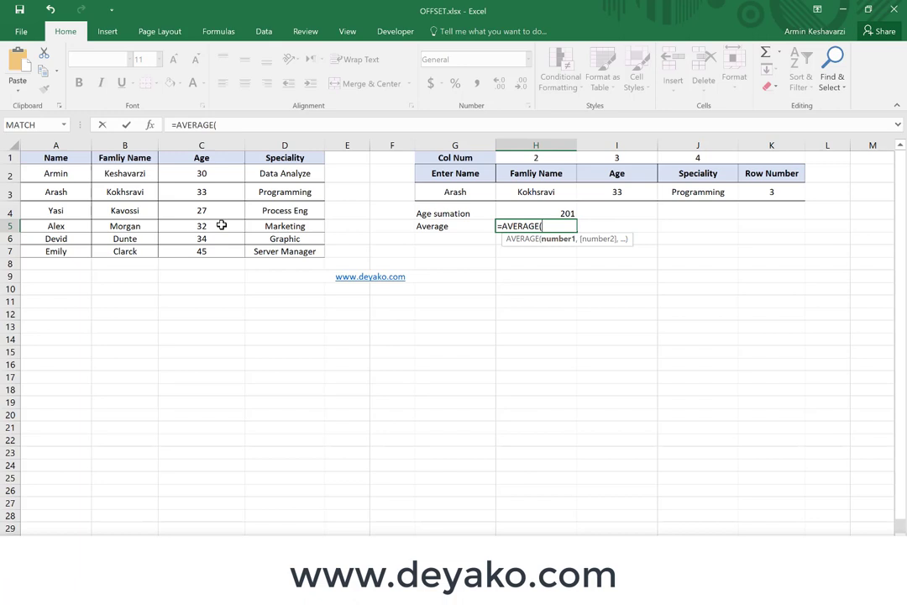
- Nest an OFFSET function inside the AVERAGE formula in H5 and open its function arguments
left_click(543, 225)
type("off")
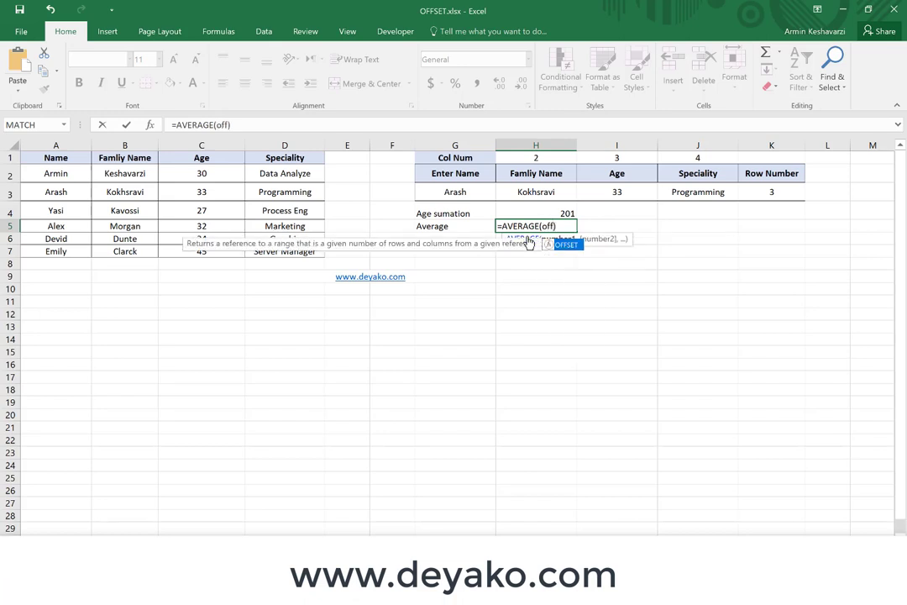
key("Tab")
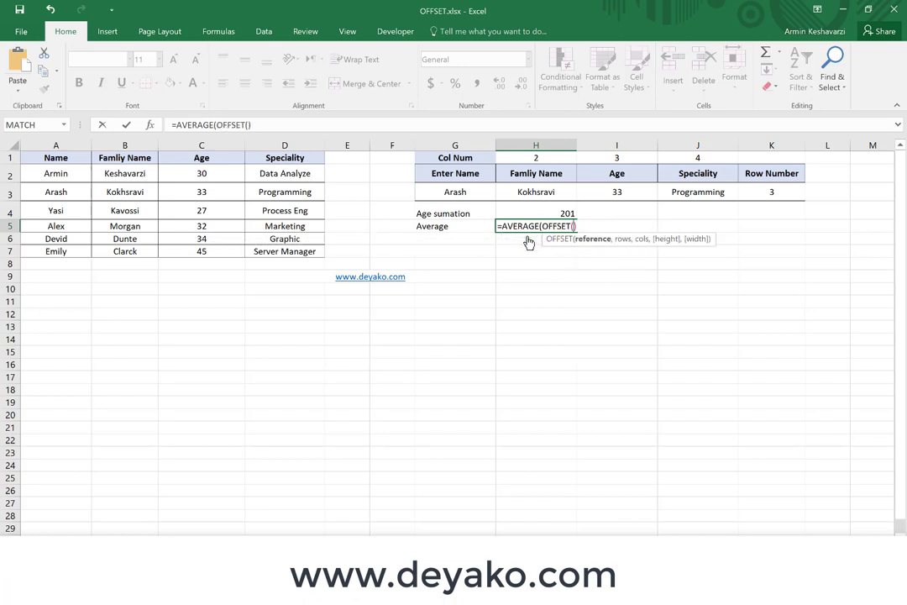
key("Left")
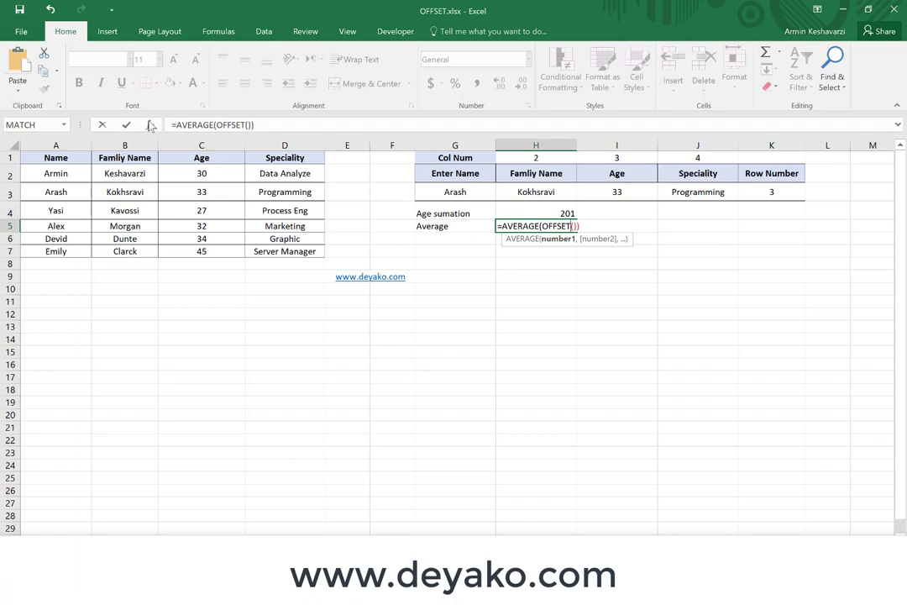
left_click(151, 125)
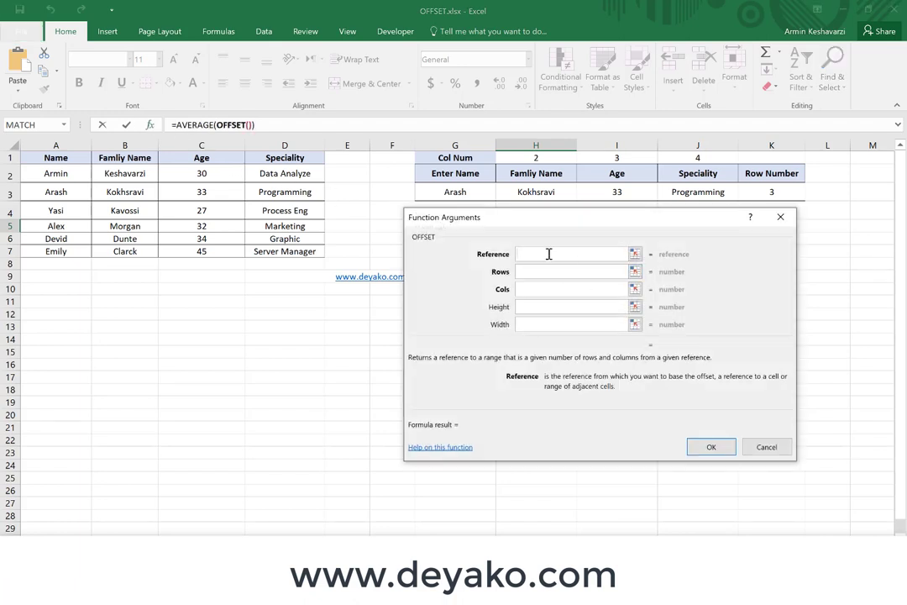
- Set the nested OFFSET's Reference to header cell A1 and its Rows argument to 1
left_click(67, 162)
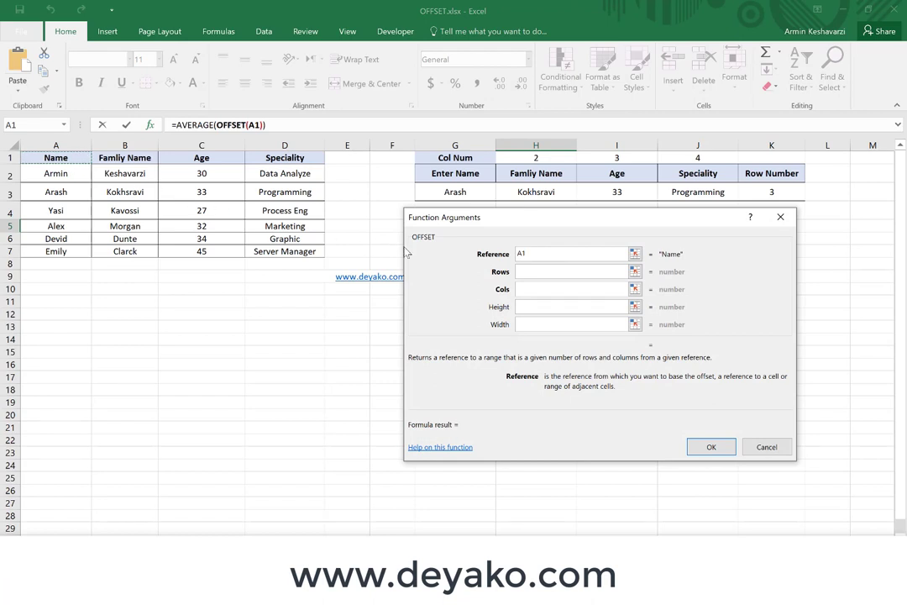
left_click(537, 270)
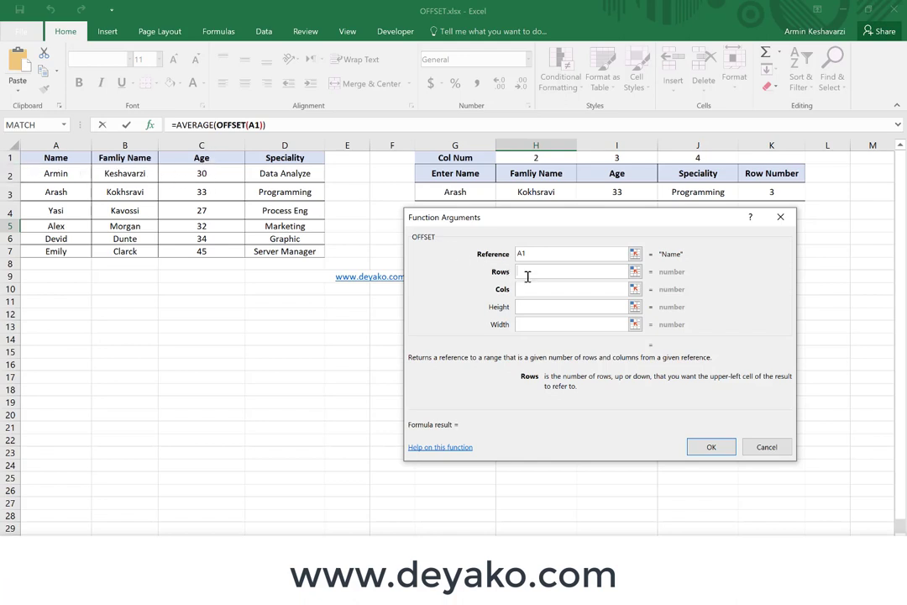
type("1")
left_click(540, 259)
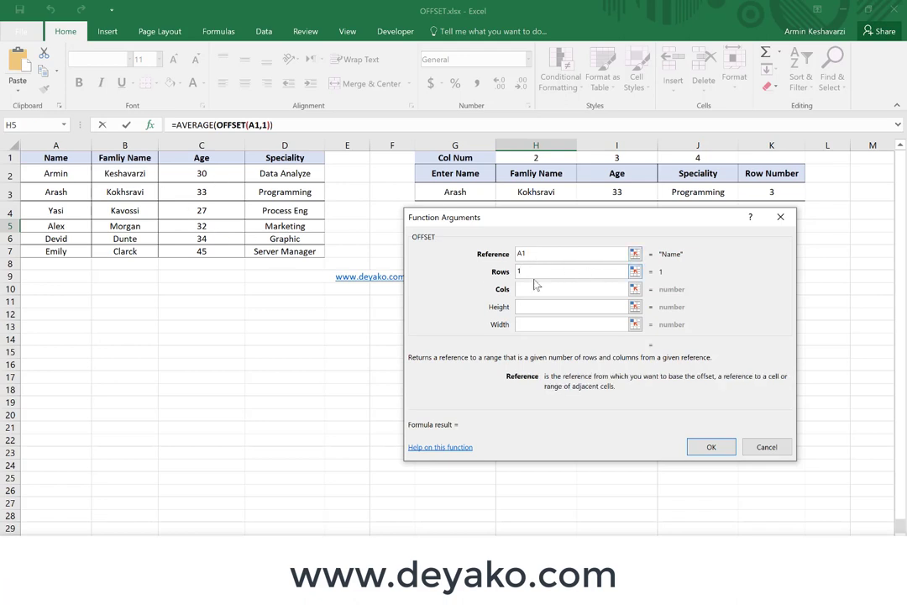
left_click(534, 271)
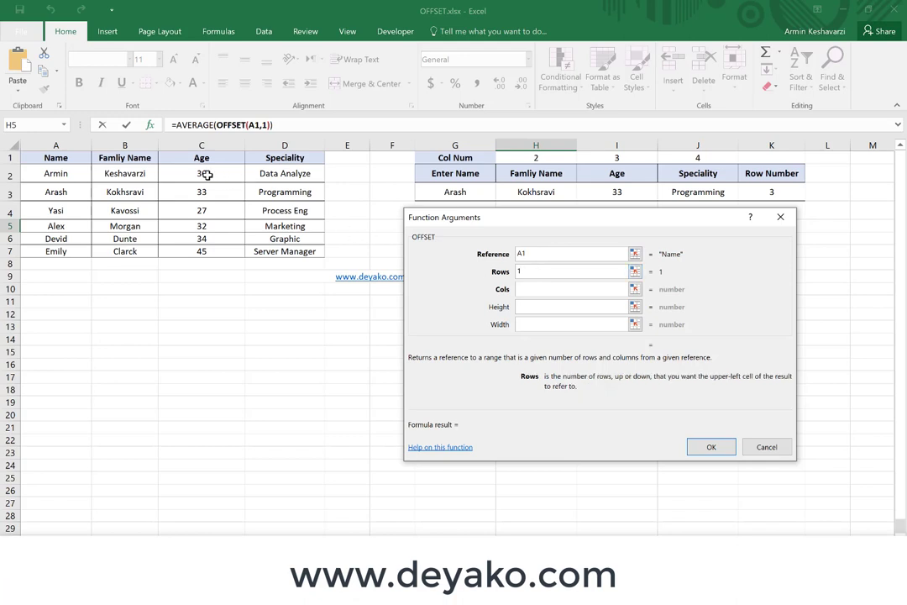
- Move the arguments dialog clear of the source table and set the nested OFFSET's Cols argument to I1-1
left_click(520, 290)
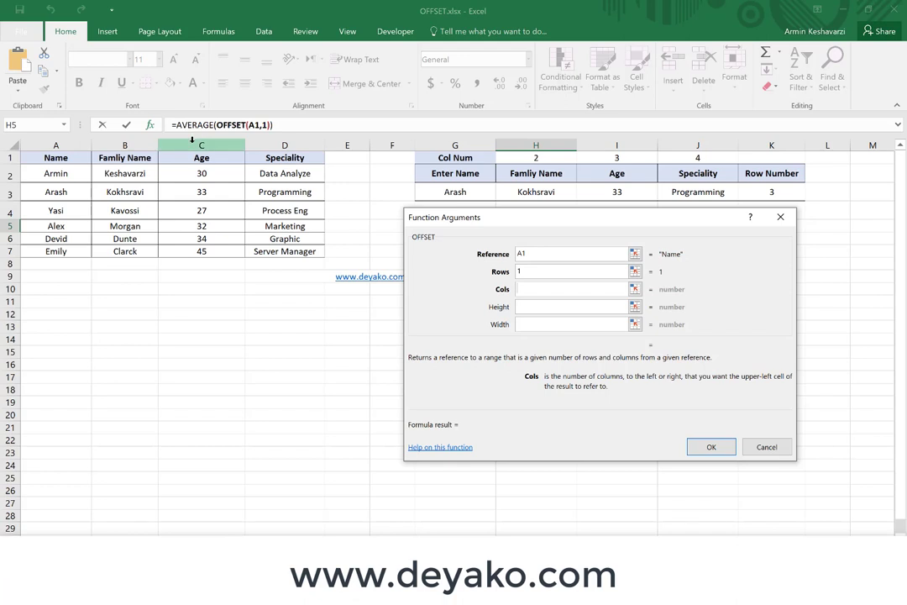
left_click_drag(542, 215, 582, 206)
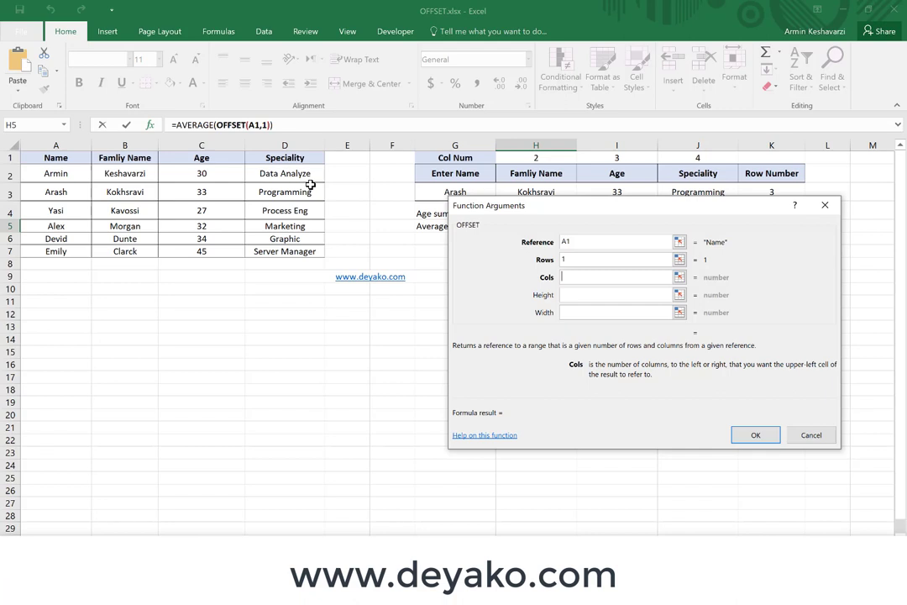
left_click(613, 157)
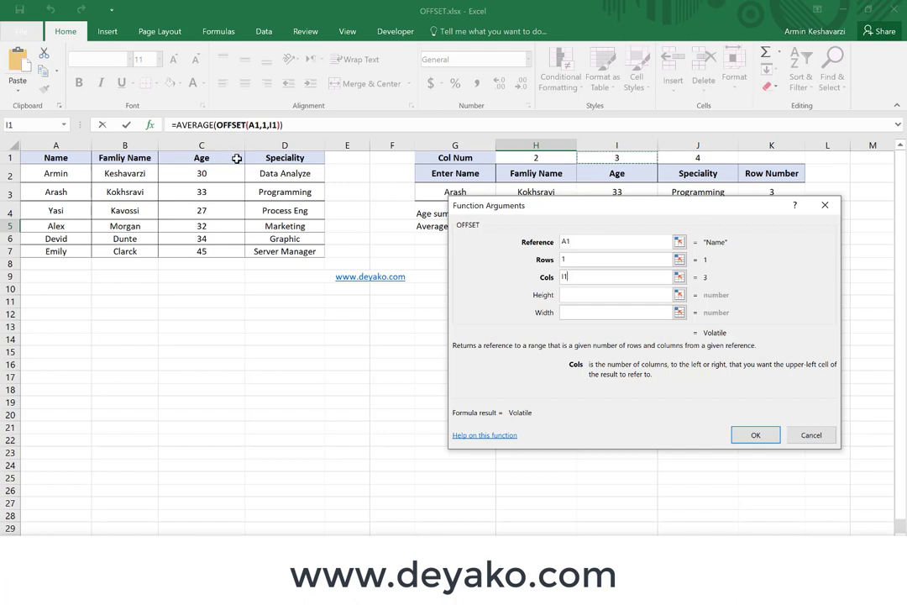
type("-1")
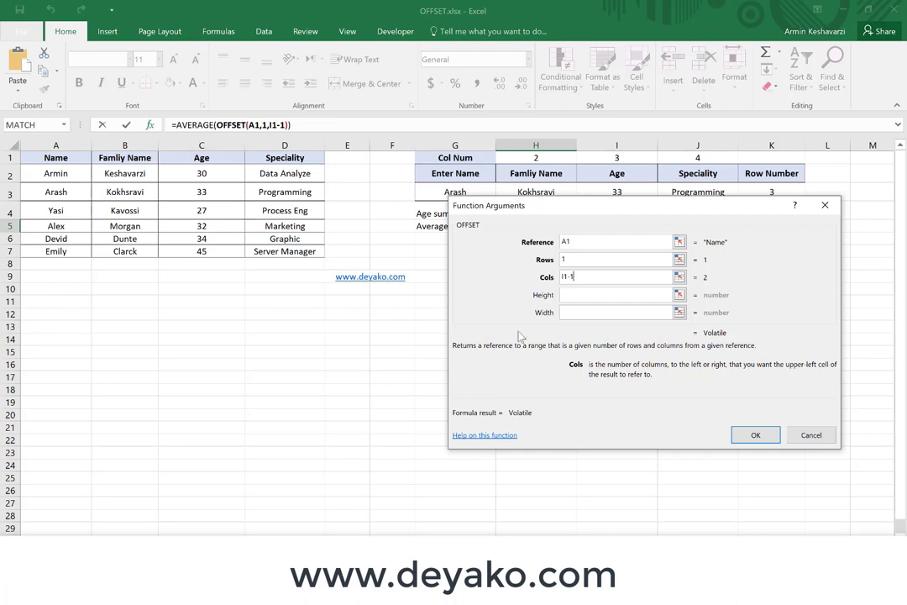
- Set the nested OFFSET's Height argument to 6 and confirm the AVERAGE formula
left_click(581, 299)
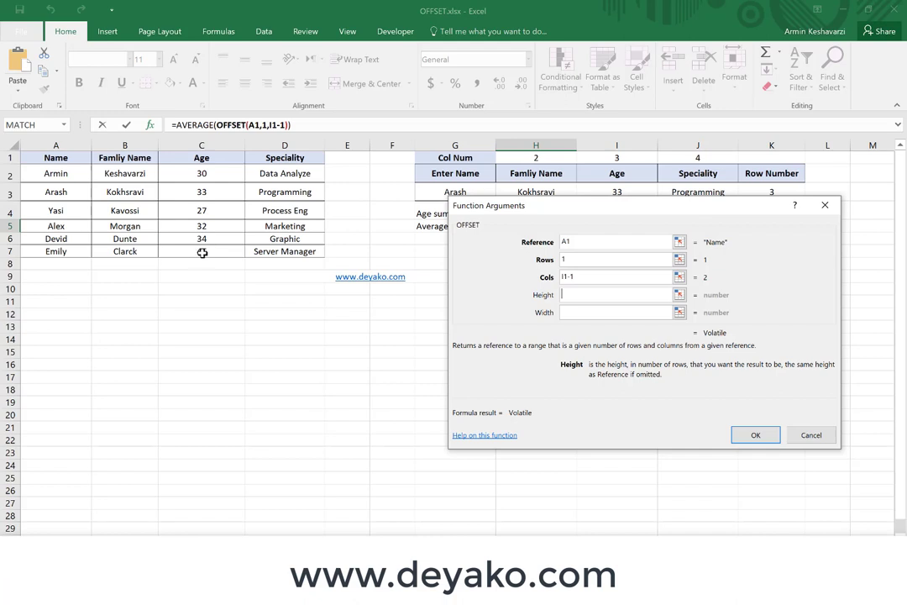
type("6")
left_click(572, 312)
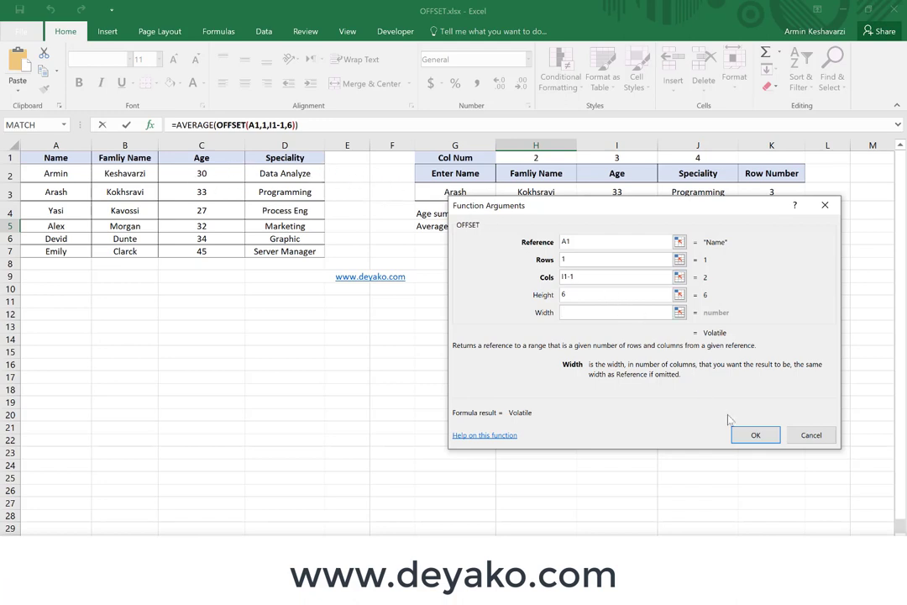
left_click(752, 435)
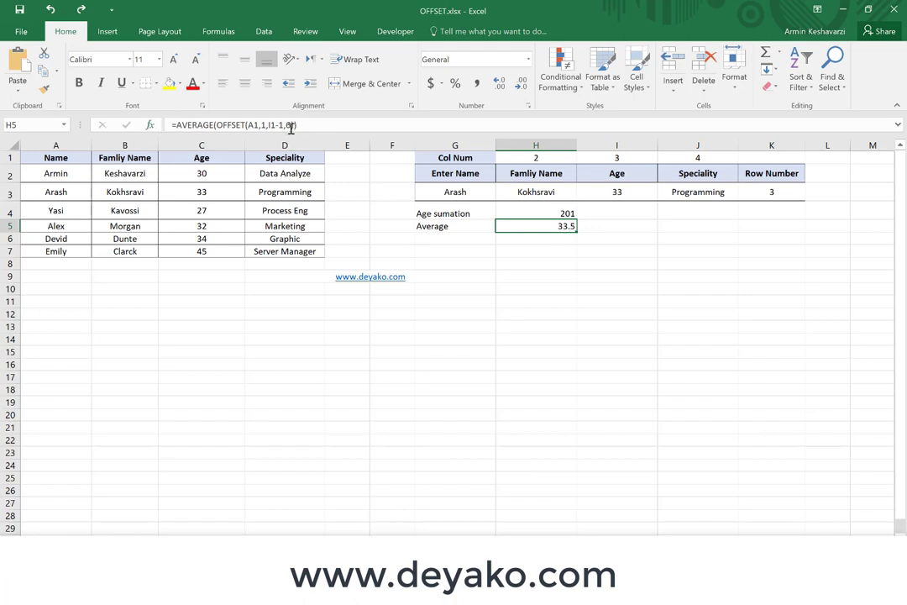
- Remove the fixed height from the nested OFFSET in H5's formula and reopen the function arguments
left_click(291, 127)
key("BackSpace")
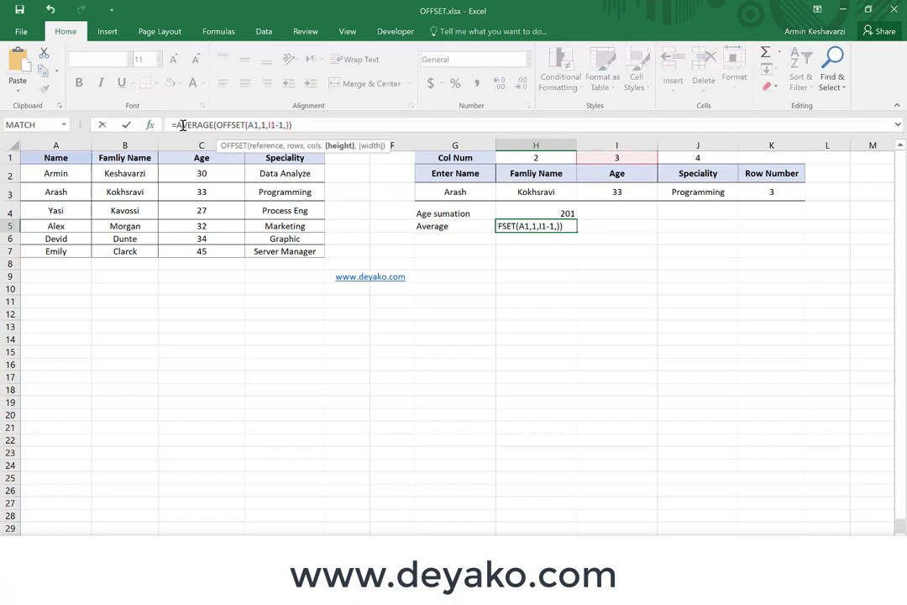
key("BackSpace")
left_click(149, 125)
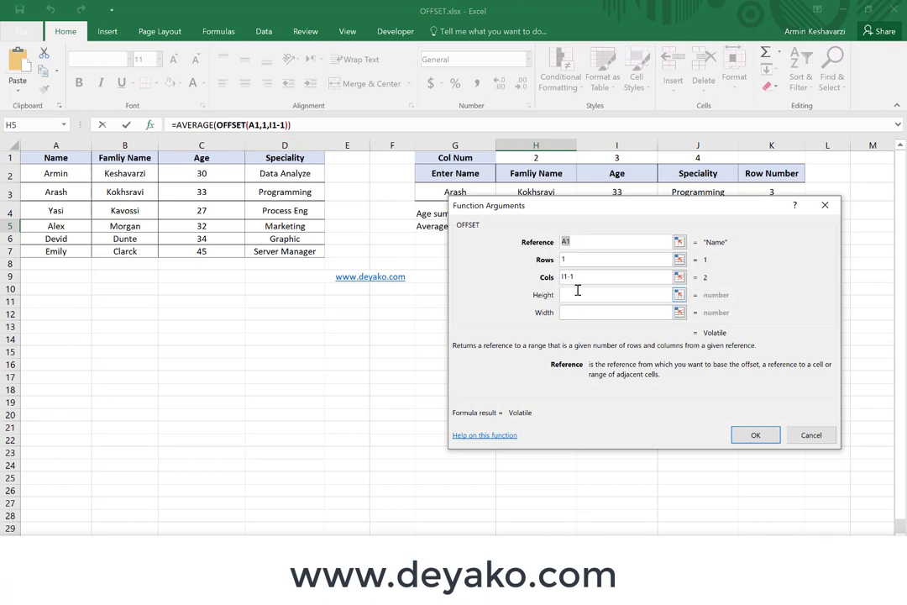
- Set the nested OFFSET's Height argument to COUNTA(C:C)-1 and confirm the AVERAGE formula in H5
left_click(578, 293)
type("c")
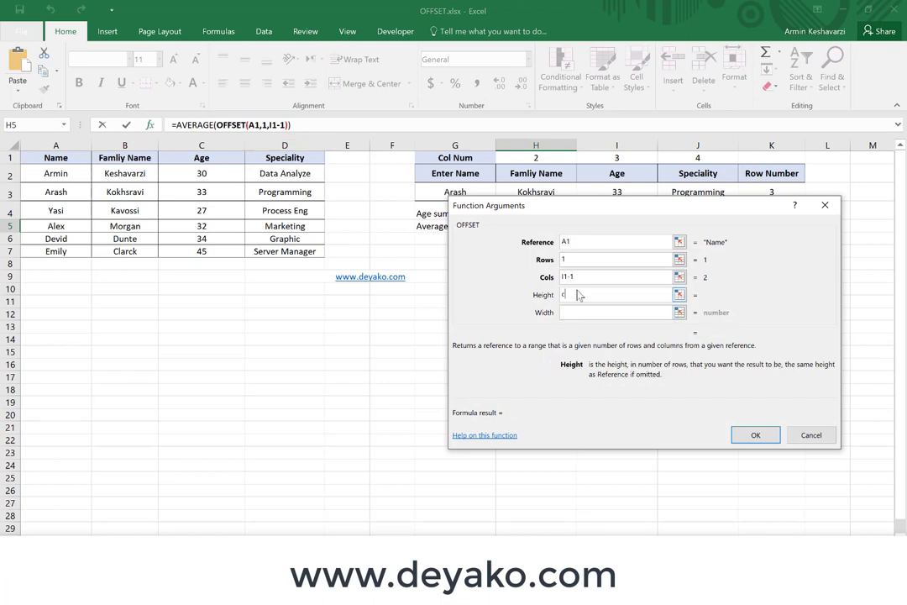
type("ounta")
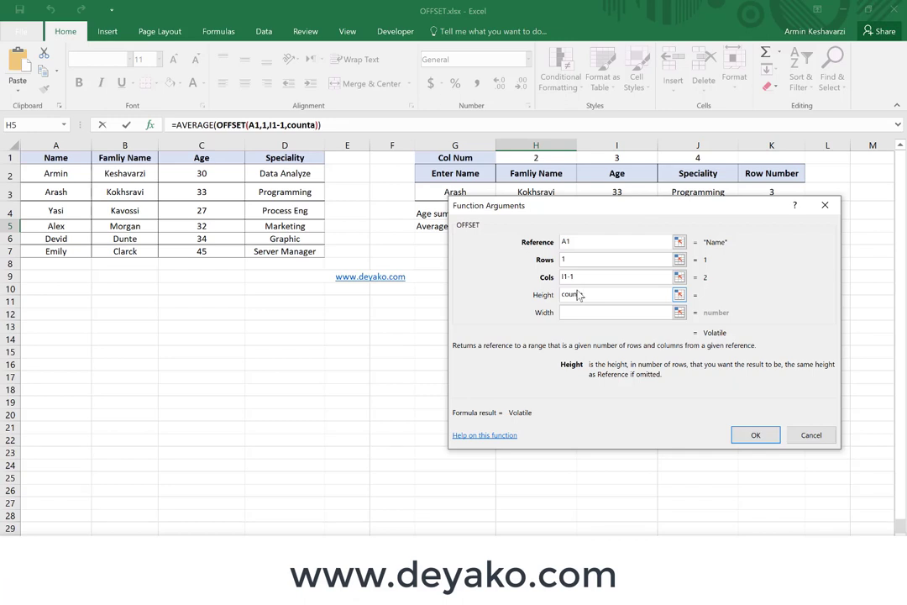
type("(")
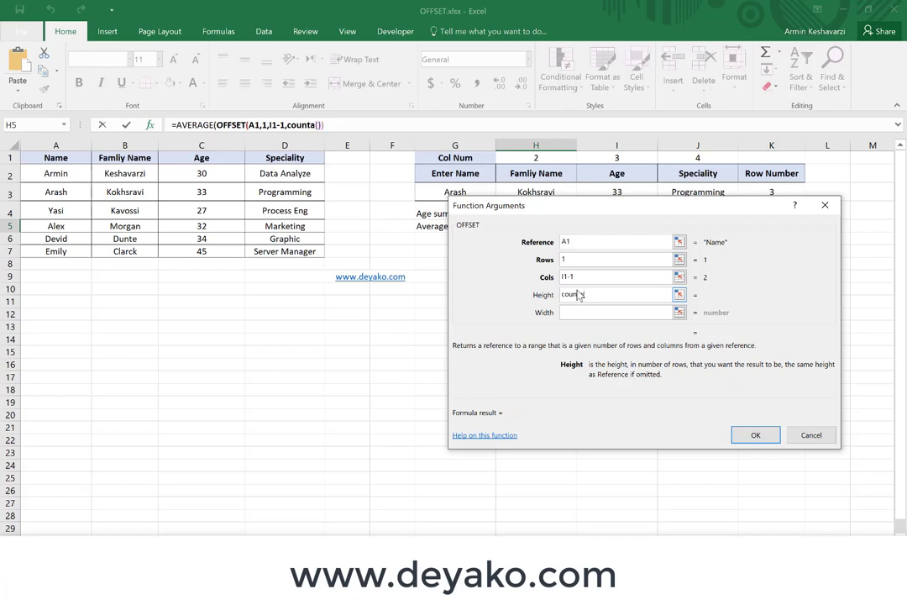
left_click(201, 145)
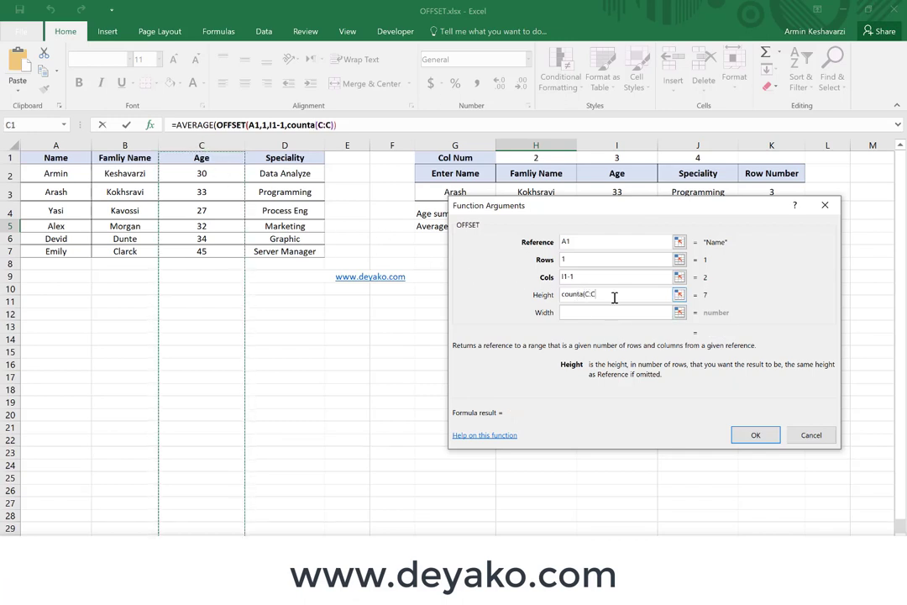
type(")")
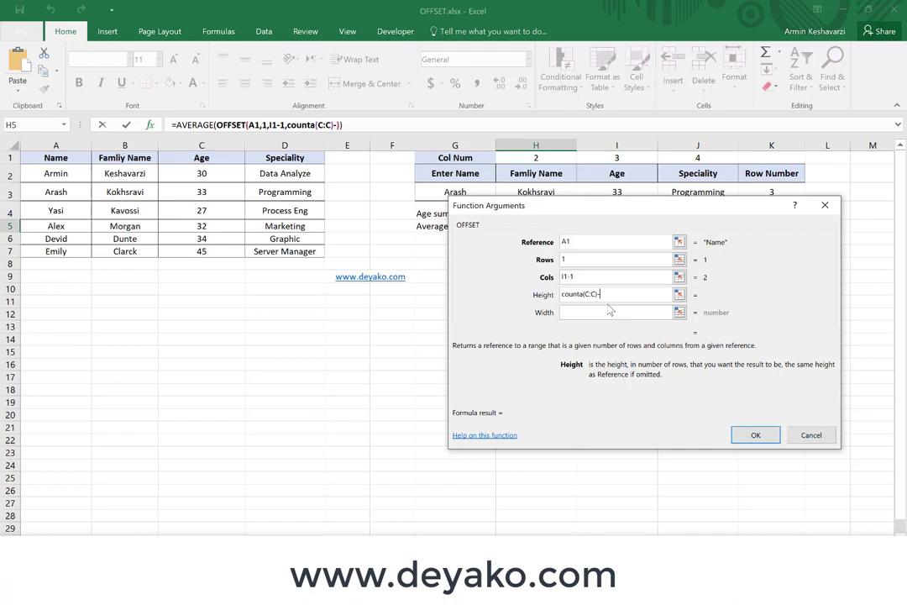
type("-1")
left_click(740, 440)
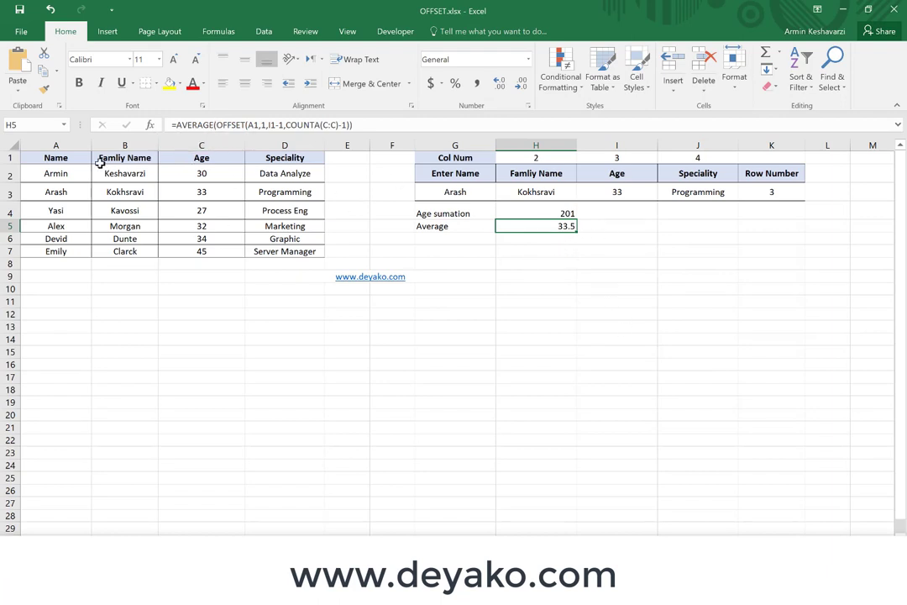
- Highlight the OFFSET portion of the AVERAGE formula in H5 and the ages in C2:C7 that it refers to
left_click_drag(218, 124, 351, 124)
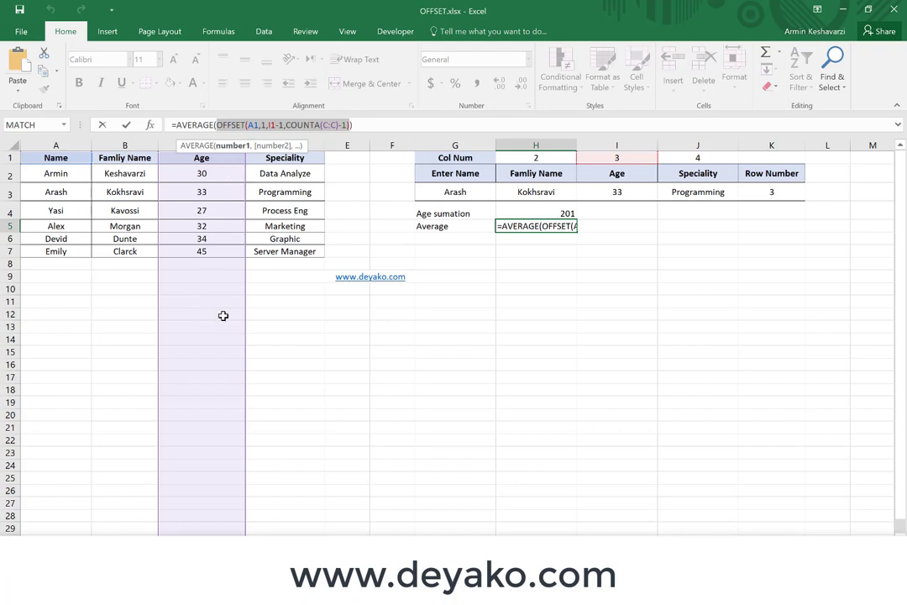
key("ctrl+Return")
left_click_drag(196, 171, 193, 250)
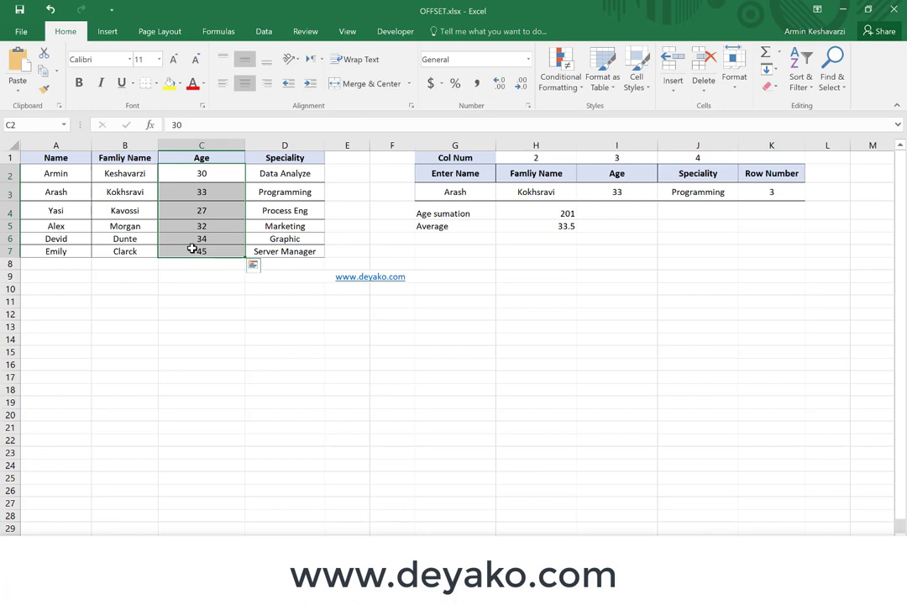
left_click_drag(217, 174, 205, 249)
- Enter the first name from A4 again in cell A8 below the table, and highlight the names in A5:A8
left_click(69, 206)
left_click(50, 265)
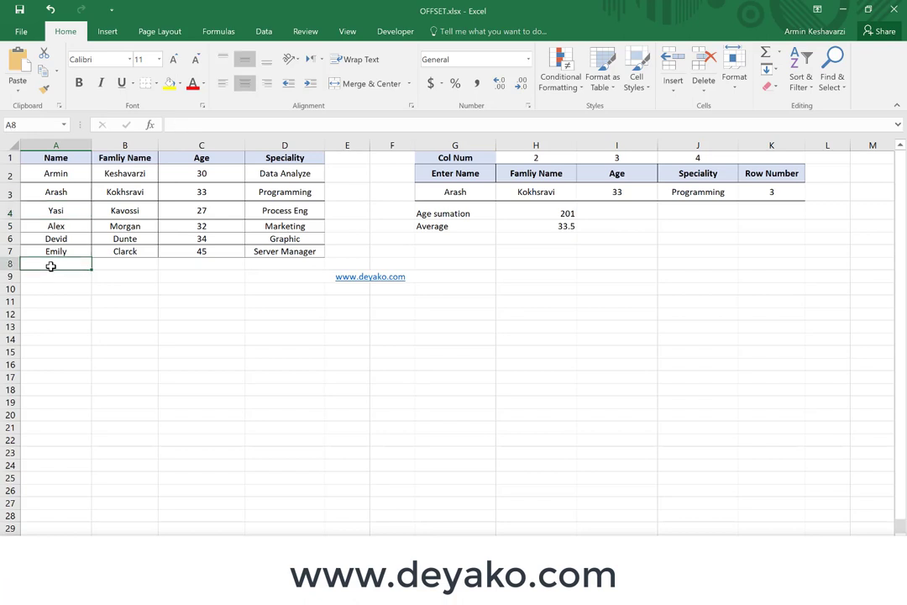
type("Yasi")
key("Return")
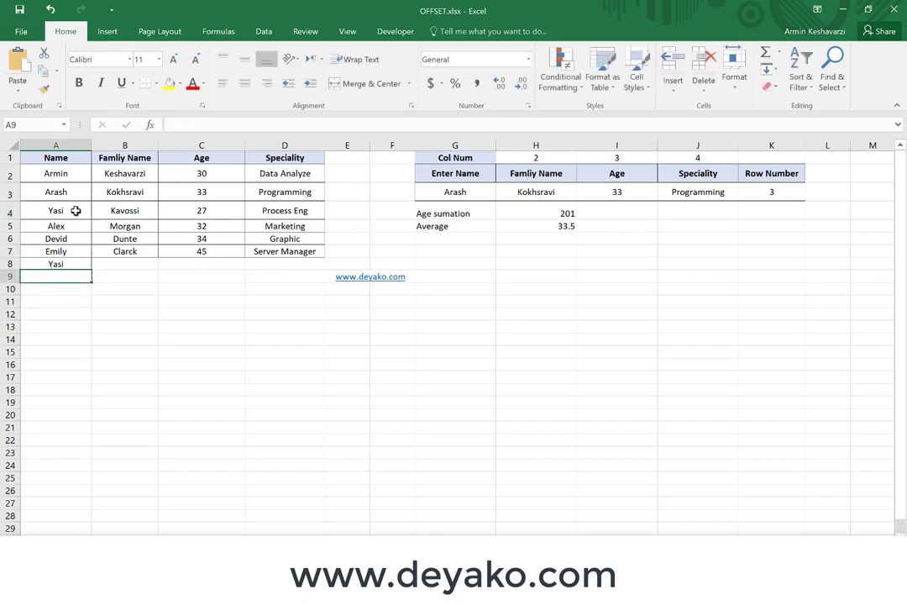
left_click_drag(67, 225, 71, 266)
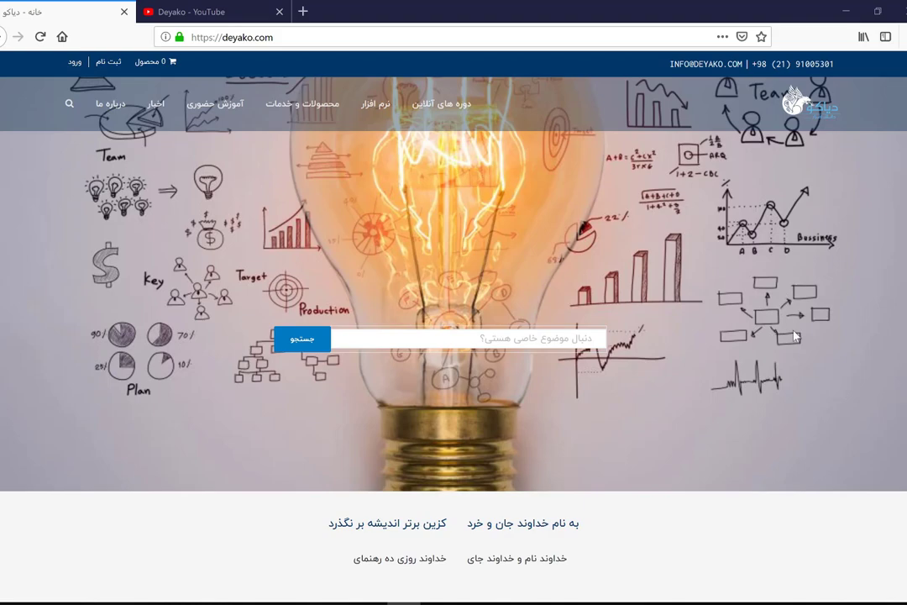
- Show Deyako's YouTube channel in the browser and switch to Telegram to view the Deyako channel info
left_click(218, 11)
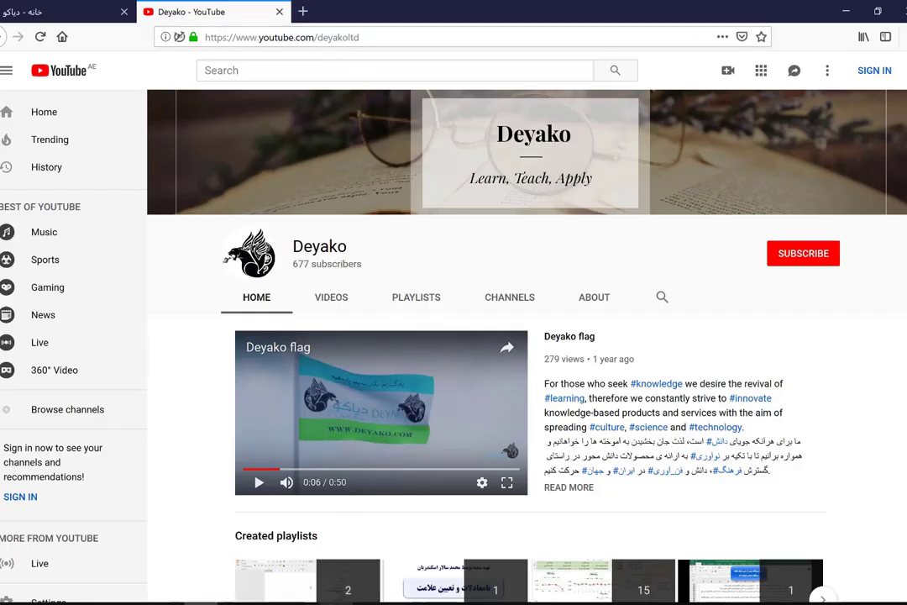
left_click(342, 603)
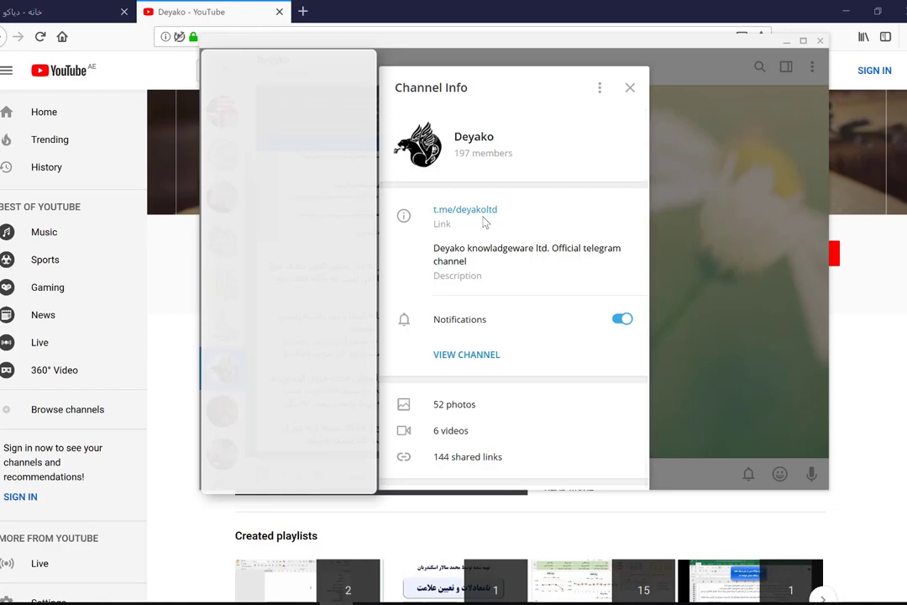